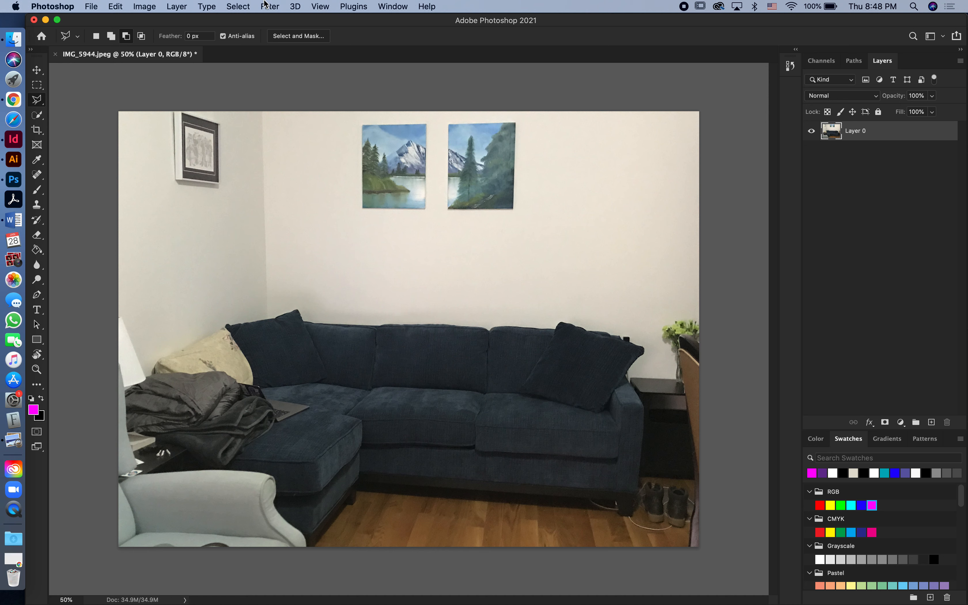
# - Select the left mountain painting with the Polygonal Lasso along its four corners and add a new empty layer
pyautogui.click(363, 125)
pyautogui.click(362, 209)
pyautogui.click(426, 209)
pyautogui.click(426, 125)
pyautogui.click(362, 125)
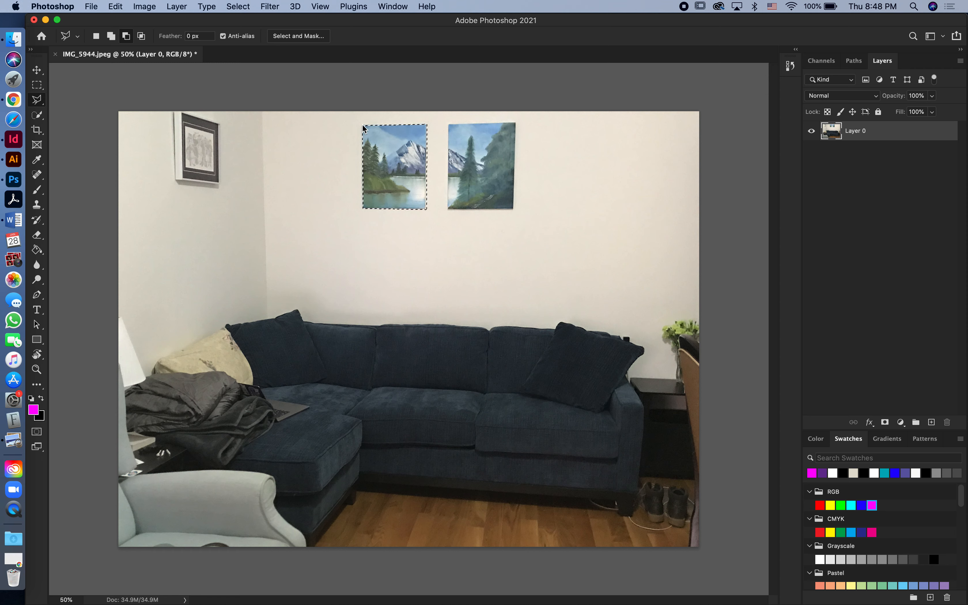
pyautogui.click(931, 422)
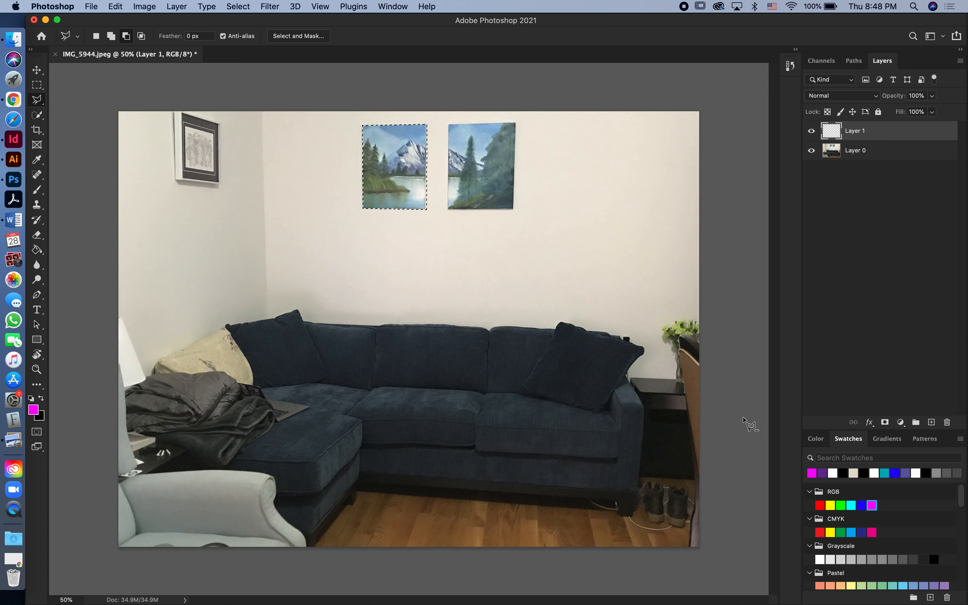
# - Set the foreground colour to purple, try a Paint Bucket fill inside the selected painting, and undo that fill
pyautogui.click(38, 252)
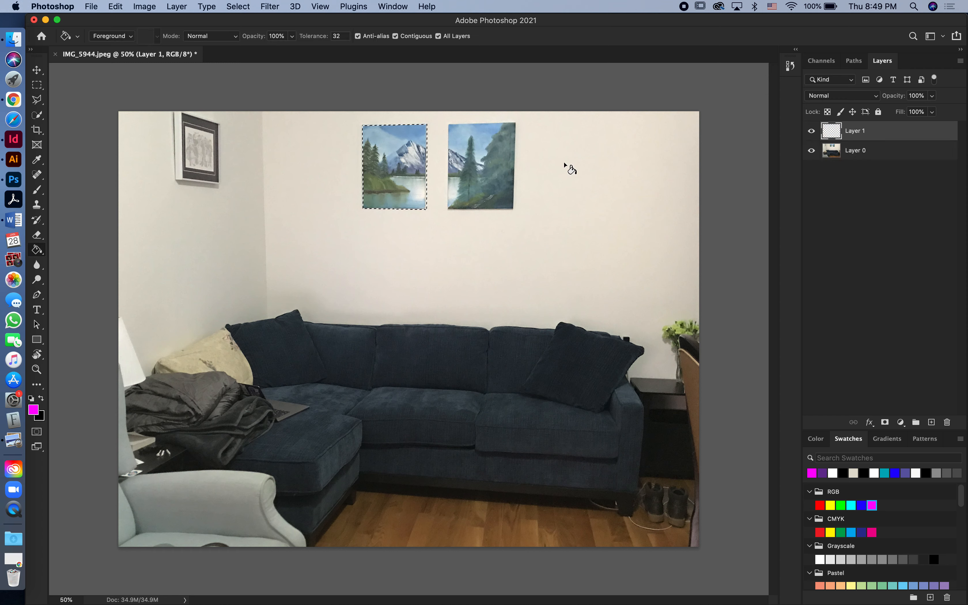
pyautogui.click(823, 474)
pyautogui.click(394, 144)
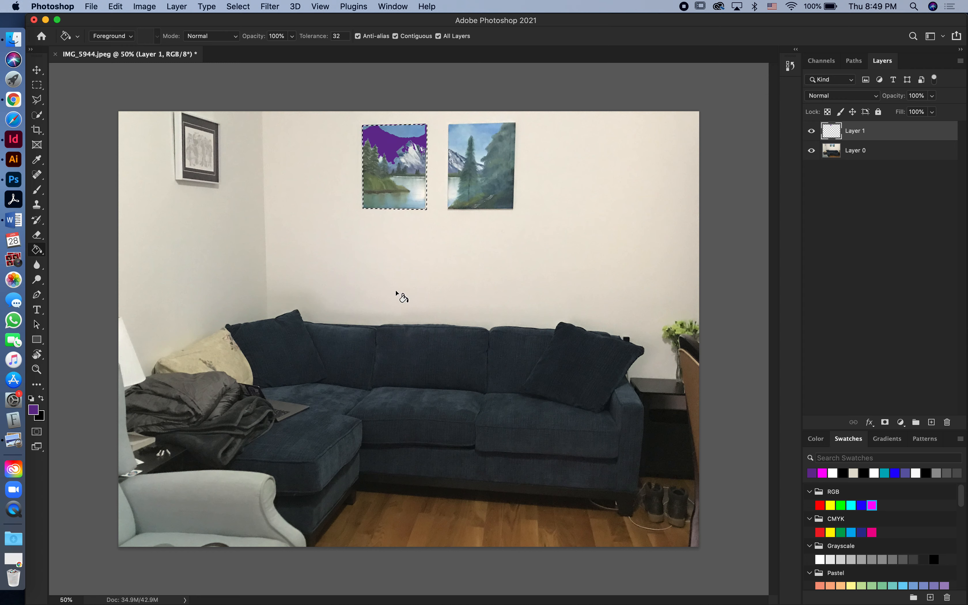
pyautogui.press('super+z')
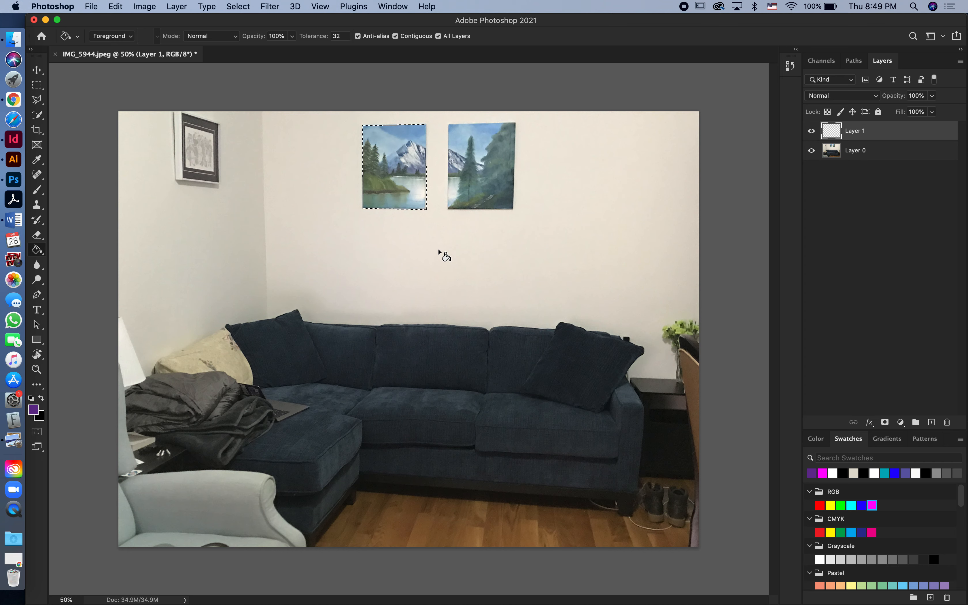
# - Fill the whole painting selection on Layer 1 with the foreground colour in Normal mode at 100% opacity, and deselect
pyautogui.click(115, 6)
pyautogui.click(124, 190)
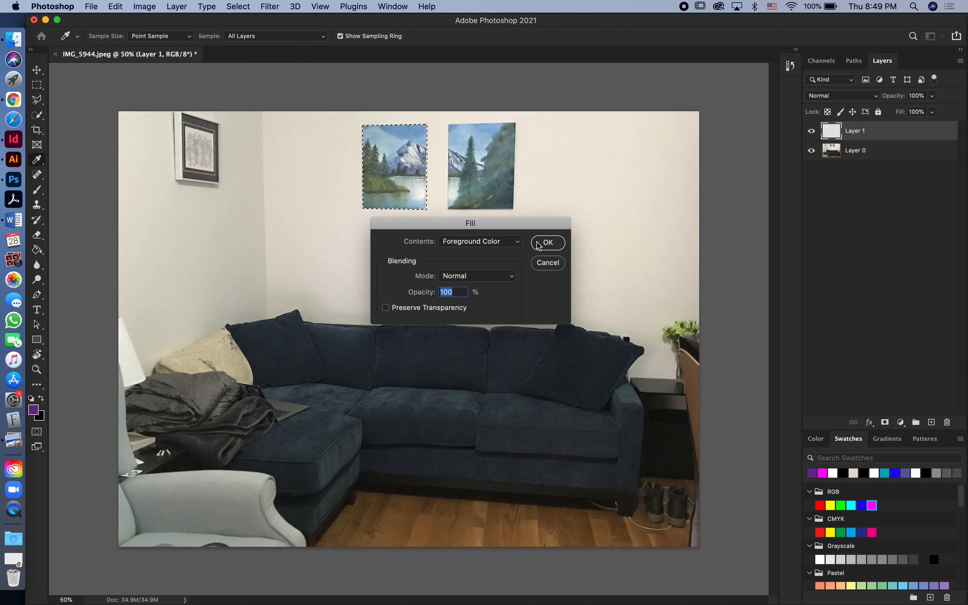
pyautogui.click(548, 242)
pyautogui.press('g')
pyautogui.press('super+d')
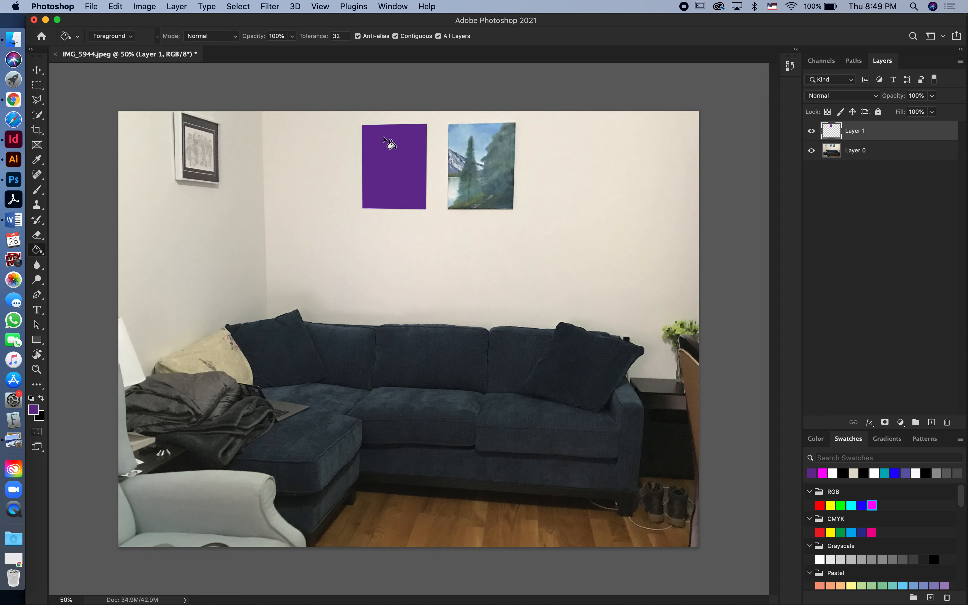
# - Toggle the visibility of Layer 1 to compare the purple fill with the original painting, leaving the layer hidden
pyautogui.click(812, 132)
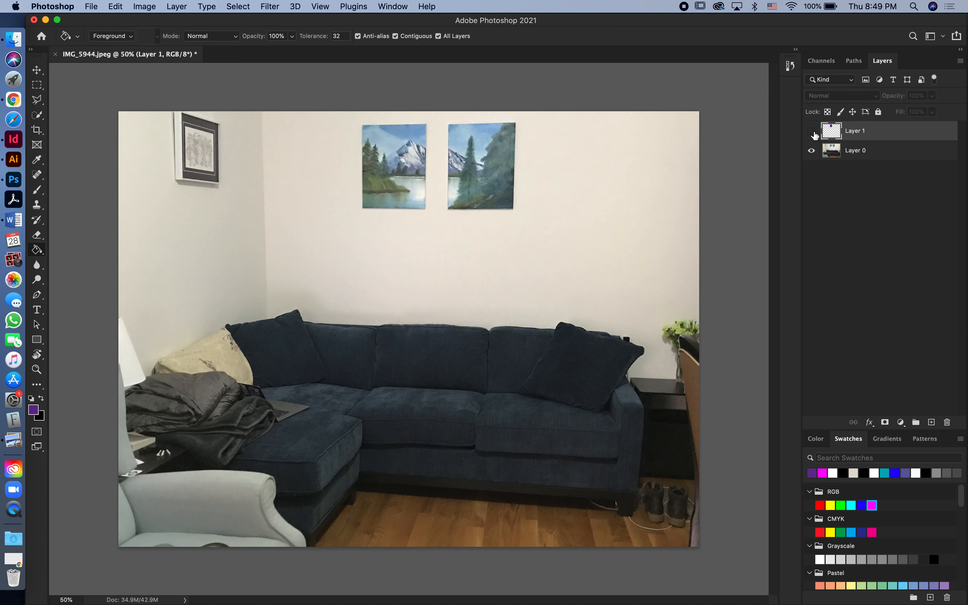
pyautogui.click(813, 132)
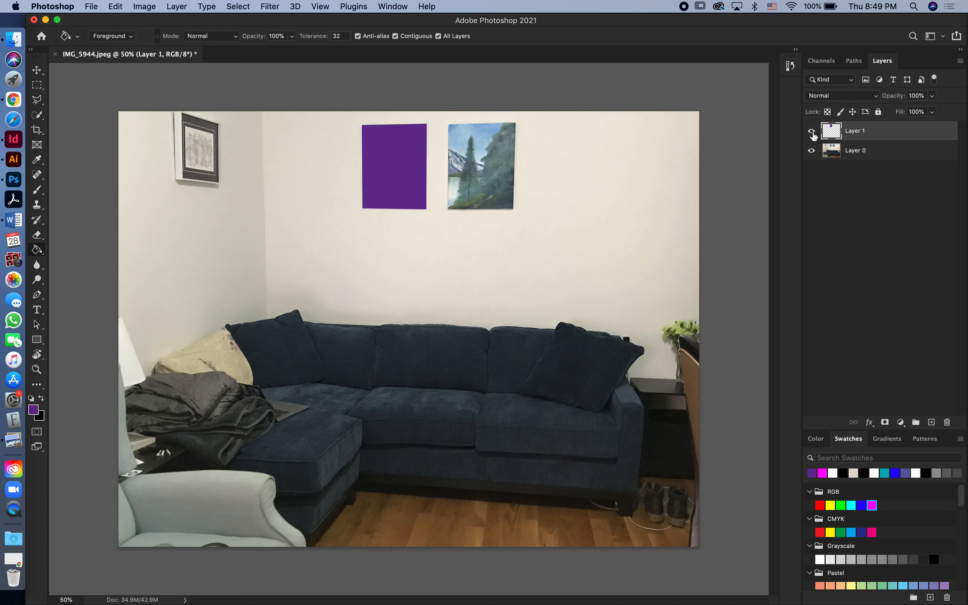
pyautogui.click(813, 132)
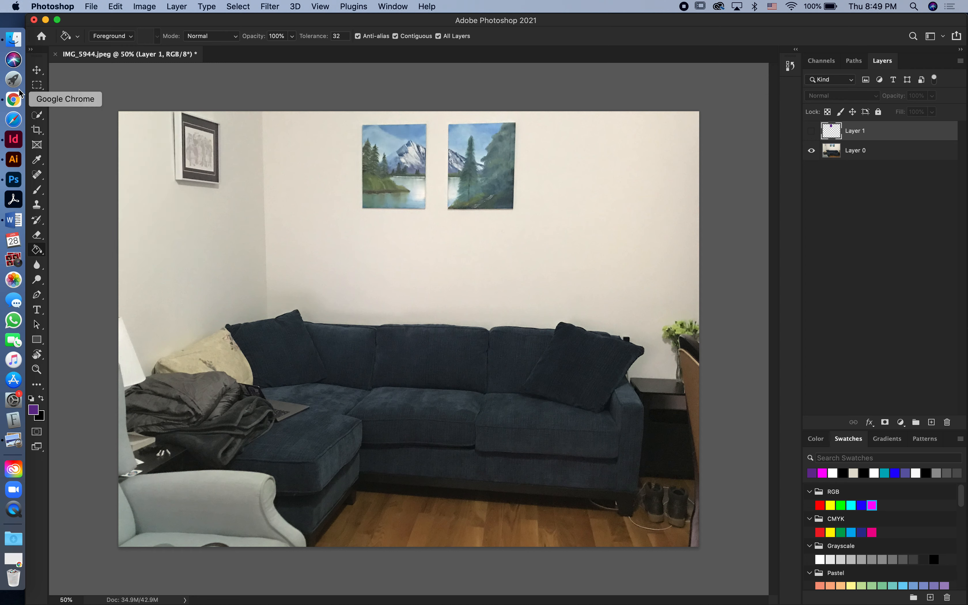
# - Select the sofa with the Object Selection tool by framing it with a rectangle from the blanket side to the shoes
pyautogui.click(40, 98)
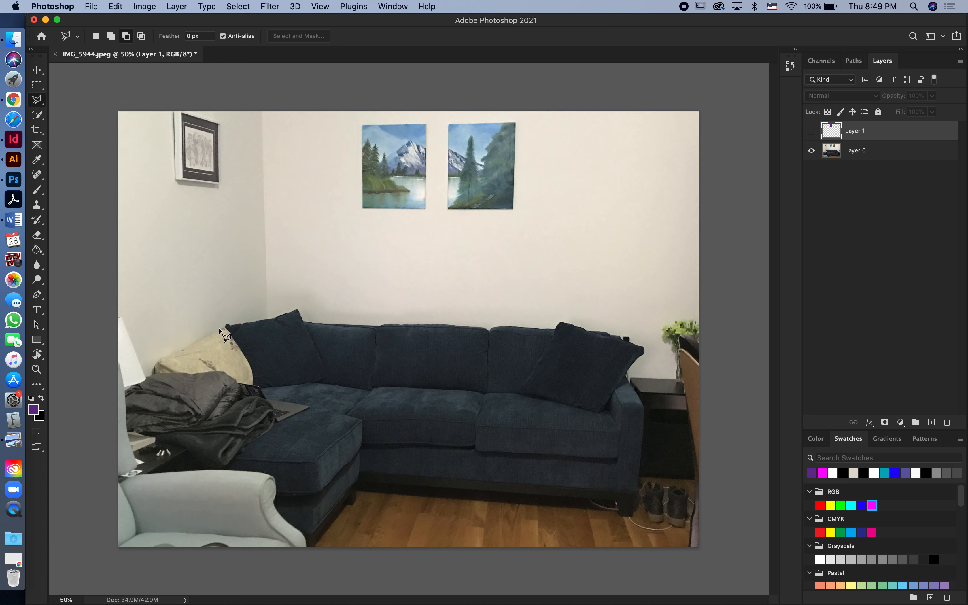
pyautogui.click(38, 117)
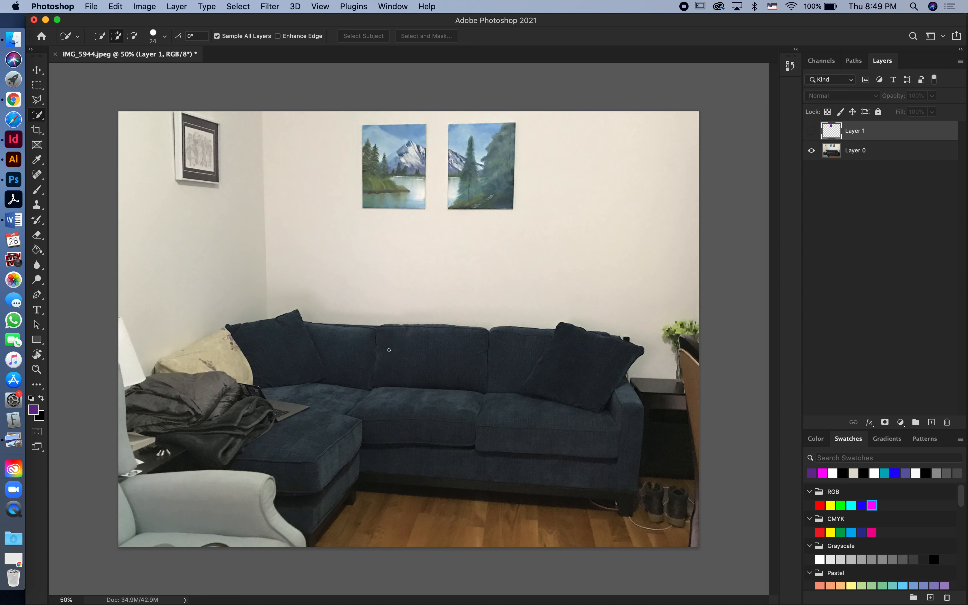
pyautogui.click(38, 116)
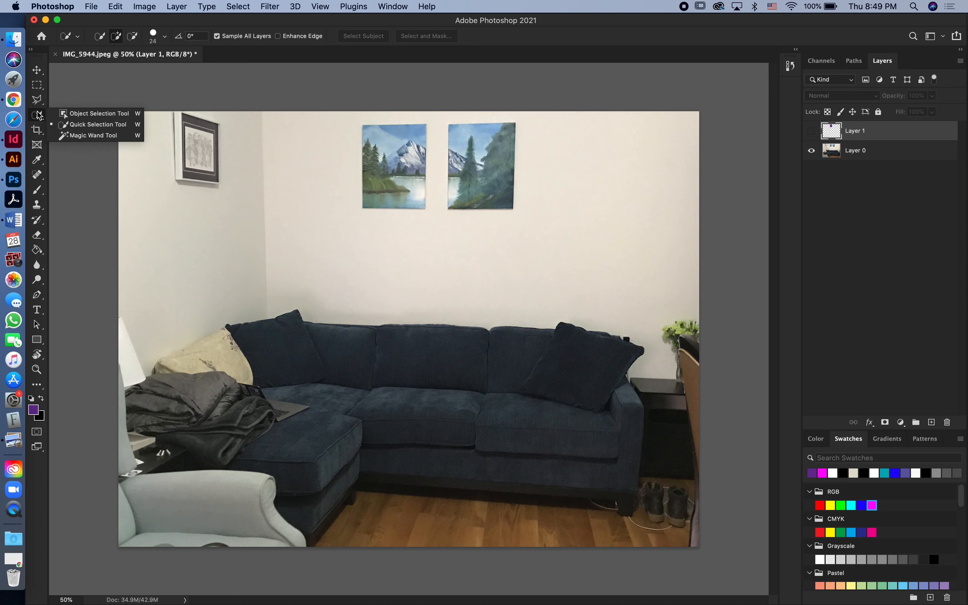
pyautogui.click(85, 112)
pyautogui.moveTo(139, 302); pyautogui.dragTo(650, 545)
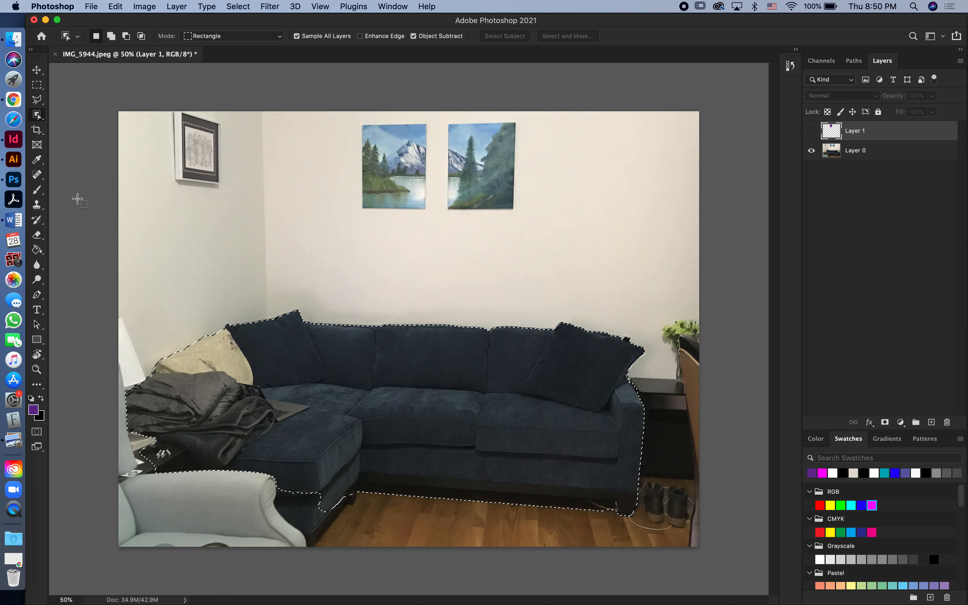
# - Add the missing lower front part of the chaise beside the armchair to the selection with the Polygonal Lasso
pyautogui.click(37, 101)
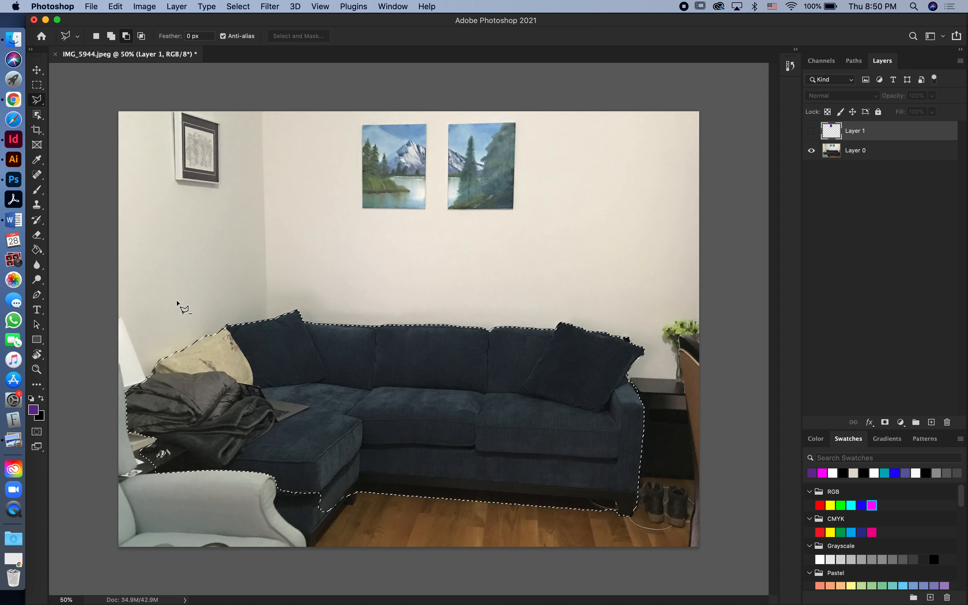
pyautogui.press('shift')
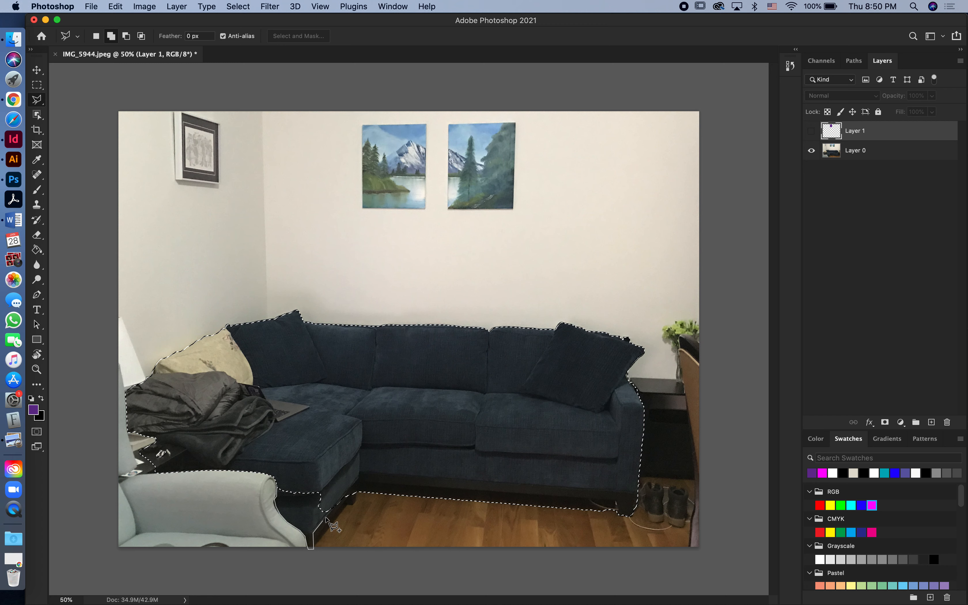
pyautogui.click(346, 496)
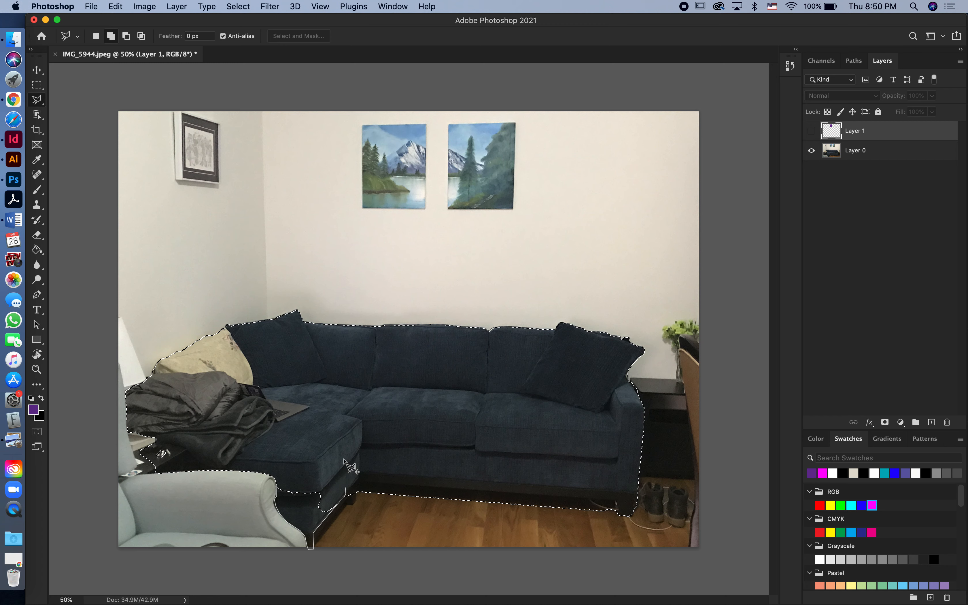
pyautogui.press('alt')
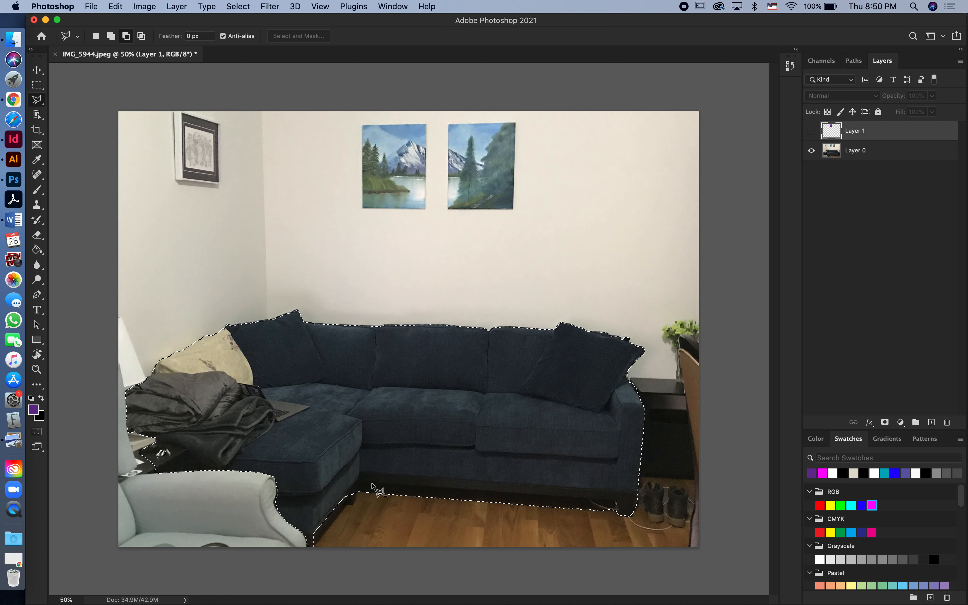
# - Add the chaise's small wooden leg near the inner corner to the sofa selection
pyautogui.scroll(5, 524, 490)
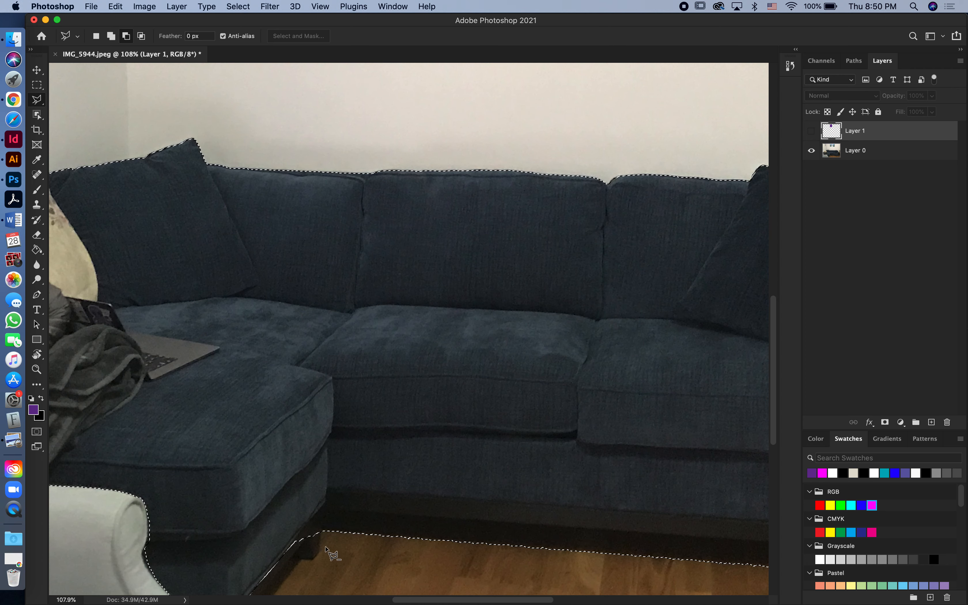
pyautogui.press('shift')
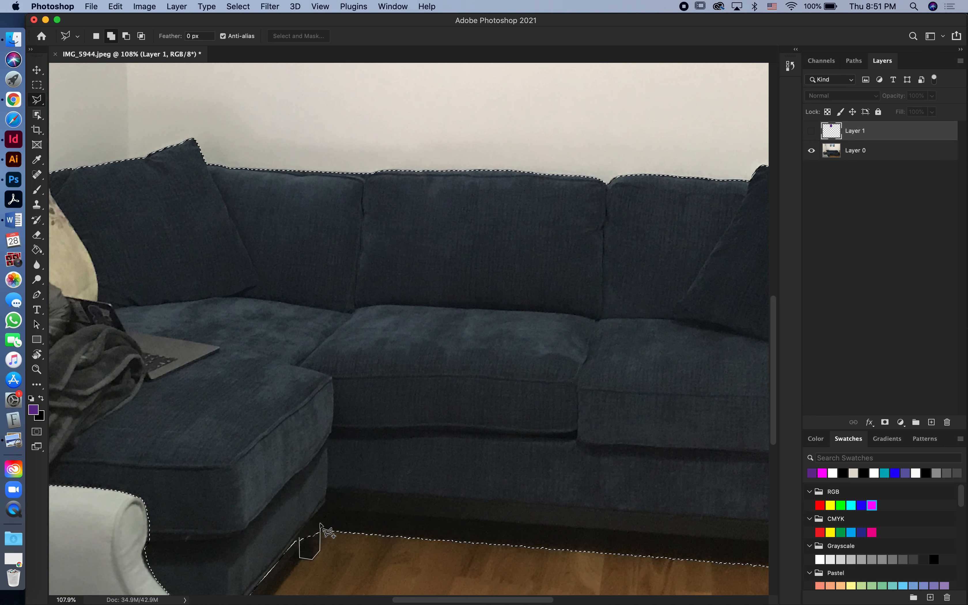
pyautogui.click(295, 533)
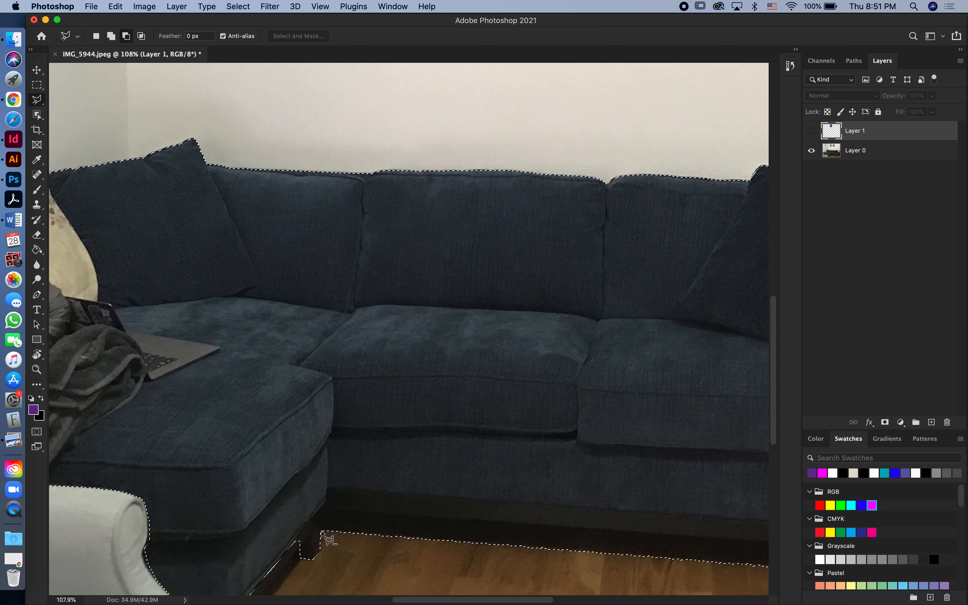
# - Subtract the strip of floor beneath the sofa base, between the chaise leg and the far leg, from the selection
pyautogui.click(322, 511)
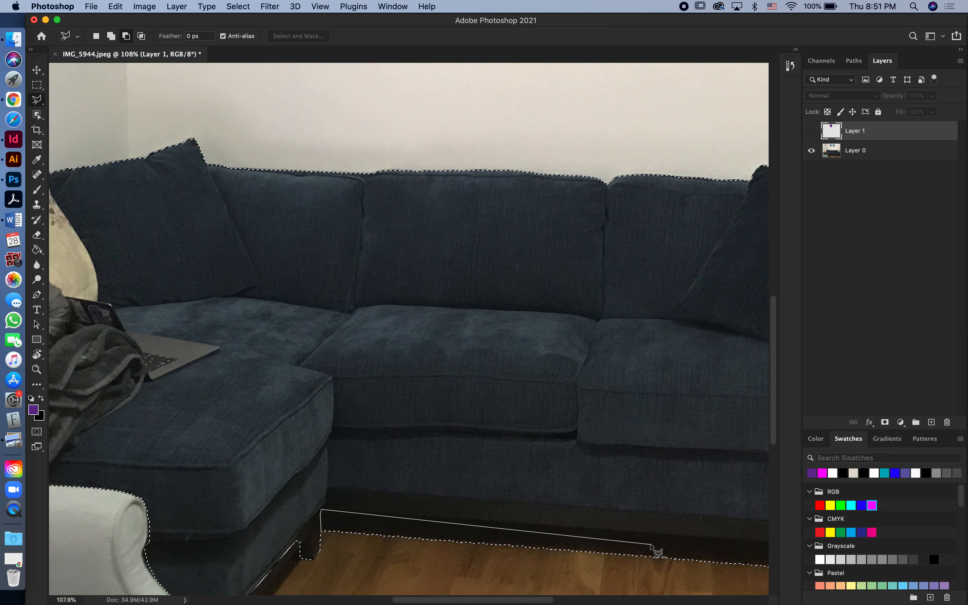
pyautogui.hscroll(5, 649, 542)
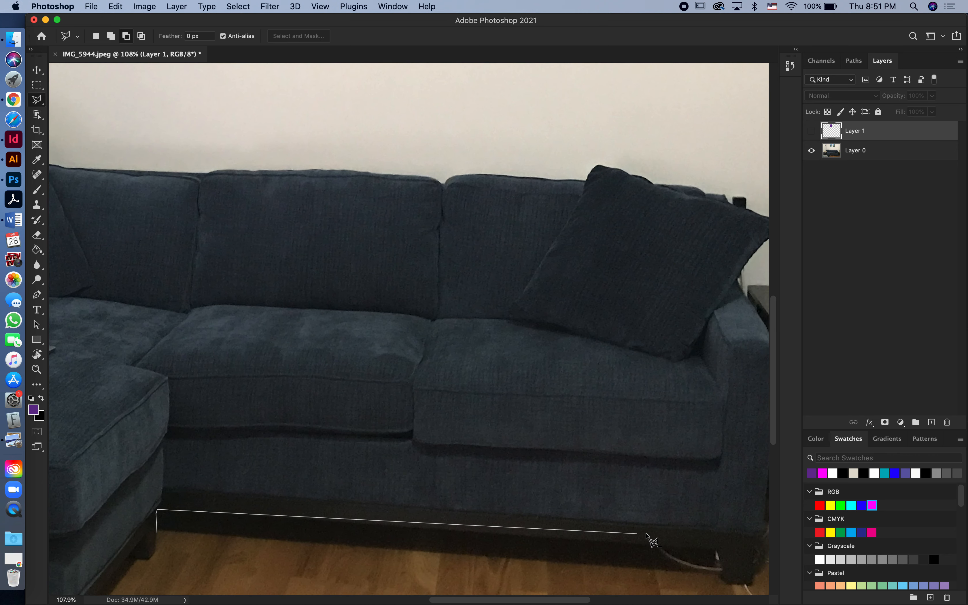
pyautogui.click(716, 552)
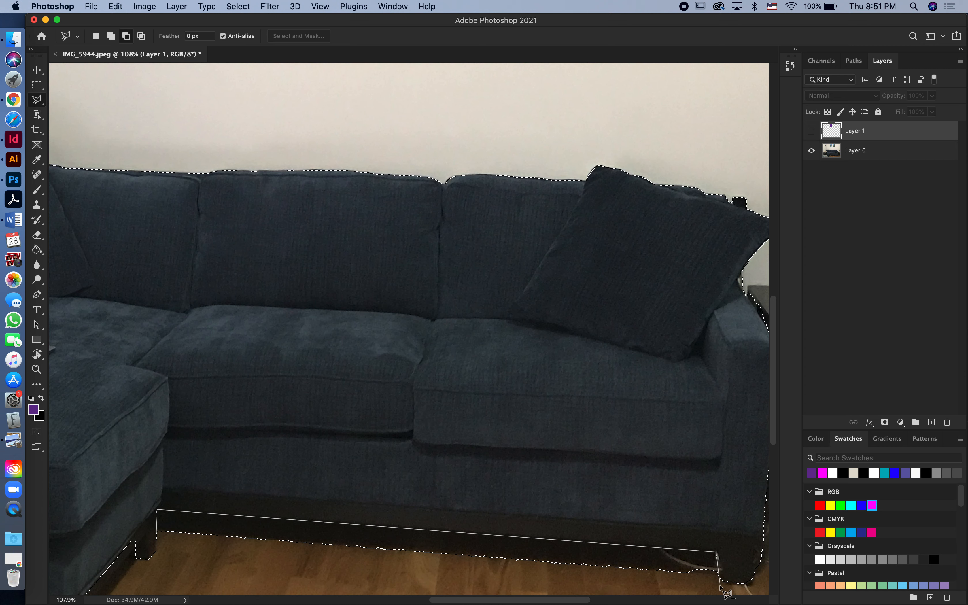
pyautogui.click(724, 582)
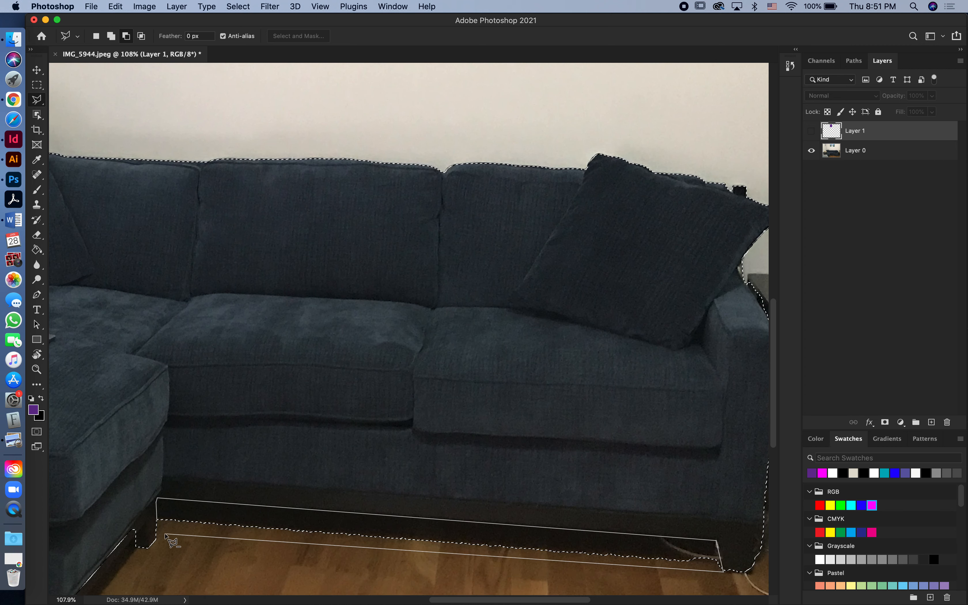
pyautogui.click(165, 536)
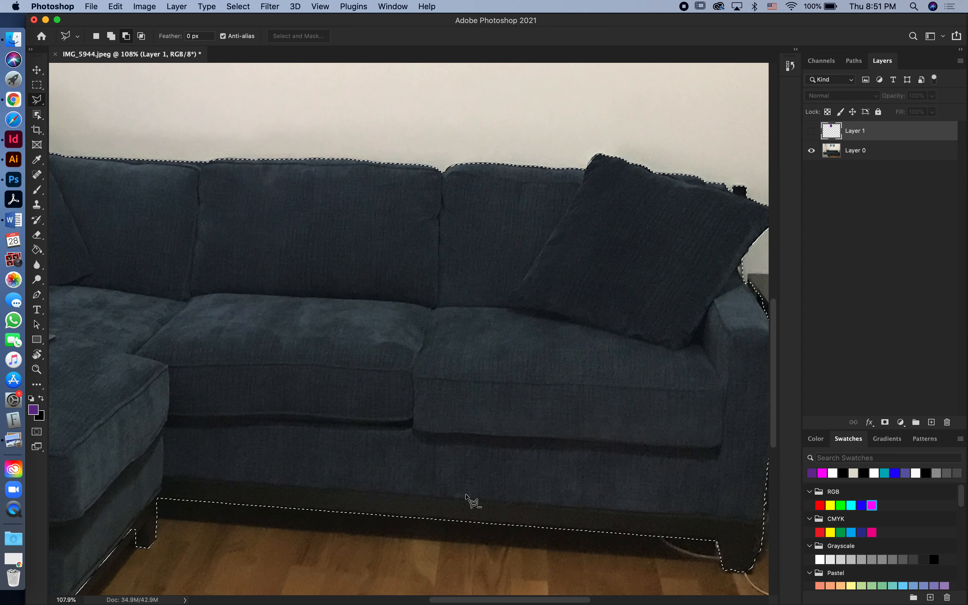
# - Subtract the small black object on the wall behind the right-hand cushion from the sofa selection
pyautogui.hscroll(7, 465, 564)
pyautogui.scroll(3, 464, 564)
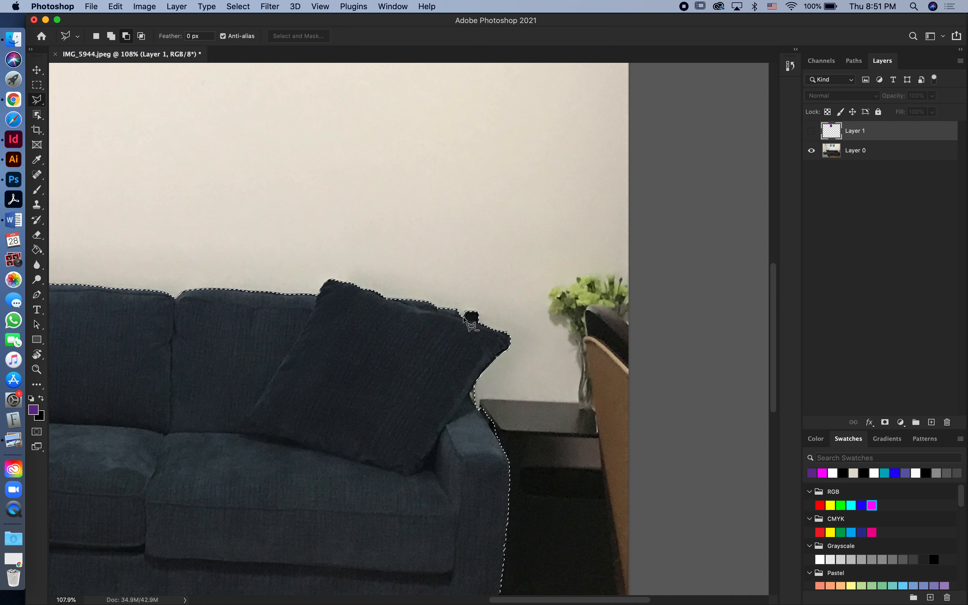
pyautogui.click(482, 323)
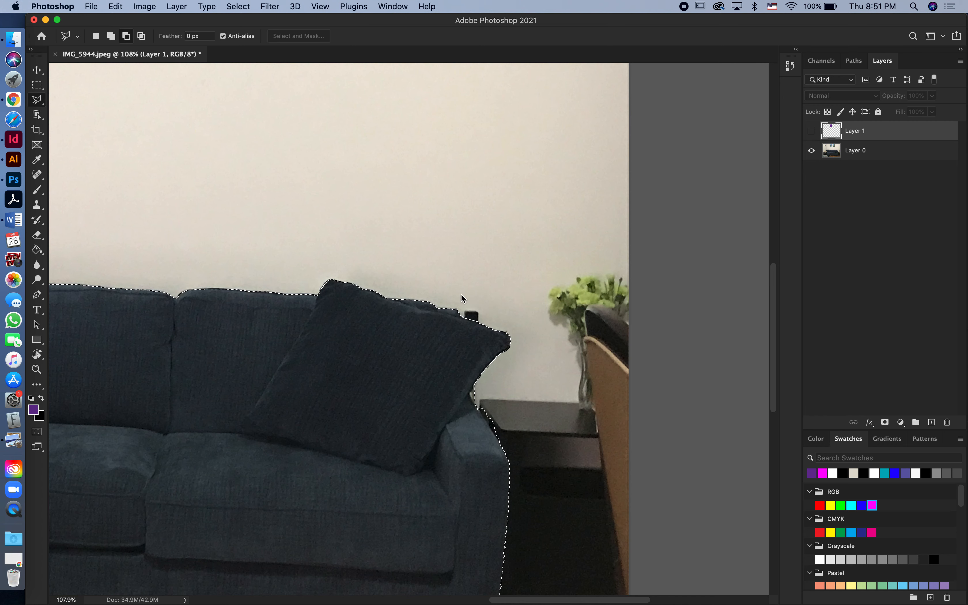
pyautogui.click(469, 393)
# - Subtract the sliver of side table next to the sofa's armrest from the selection
pyautogui.click(504, 447)
pyautogui.click(533, 403)
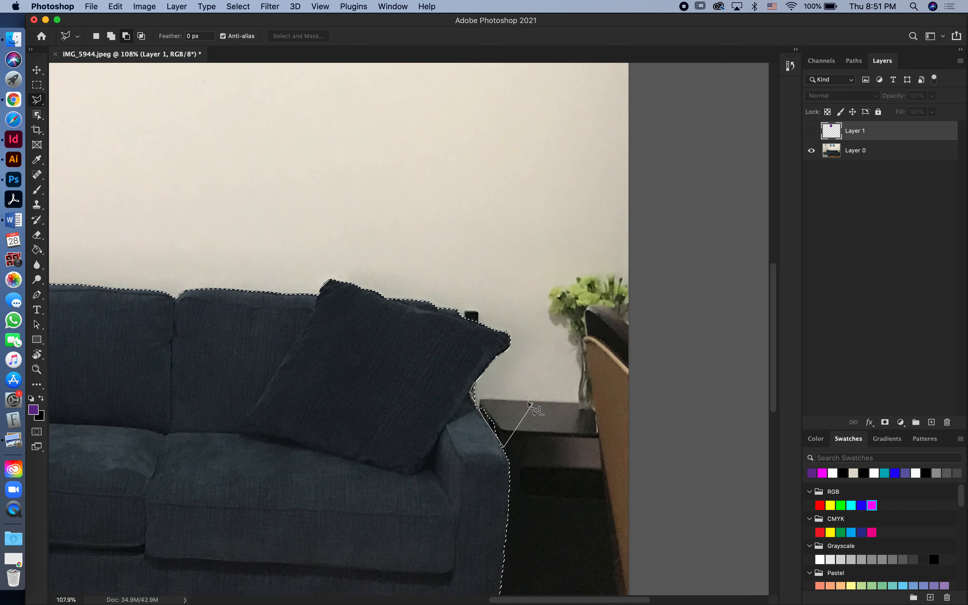
pyautogui.doubleClick(500, 390)
pyautogui.scroll(-5, 500, 390)
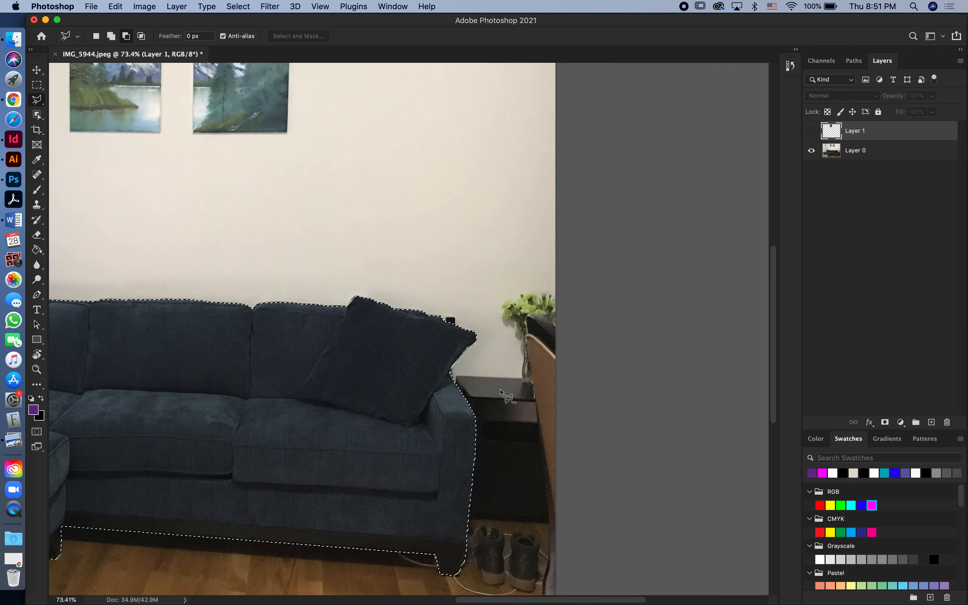
pyautogui.scroll(-2, 501, 392)
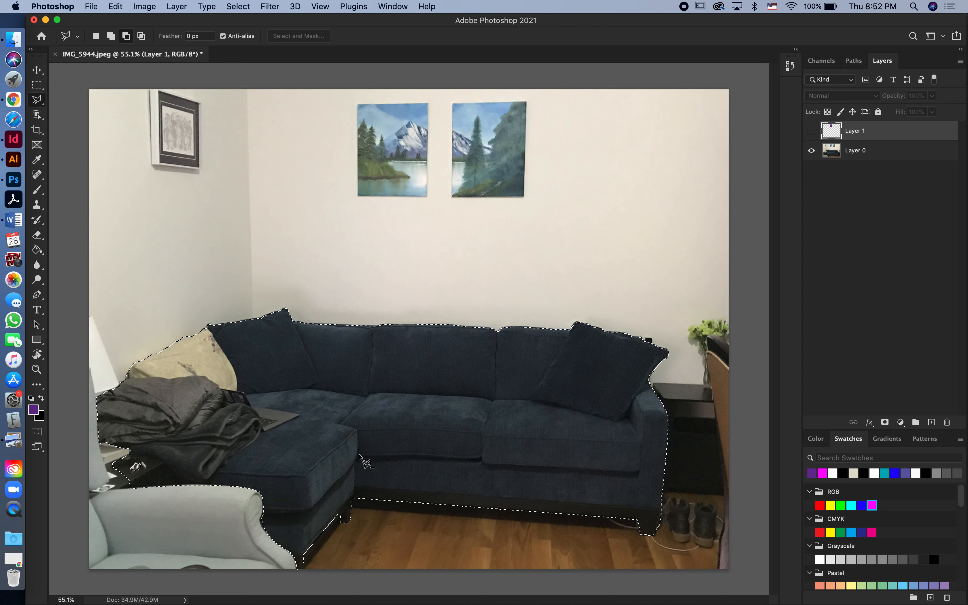
# - Add a new empty layer directly above Layer 0 and hide the photo layer
pyautogui.click(833, 155)
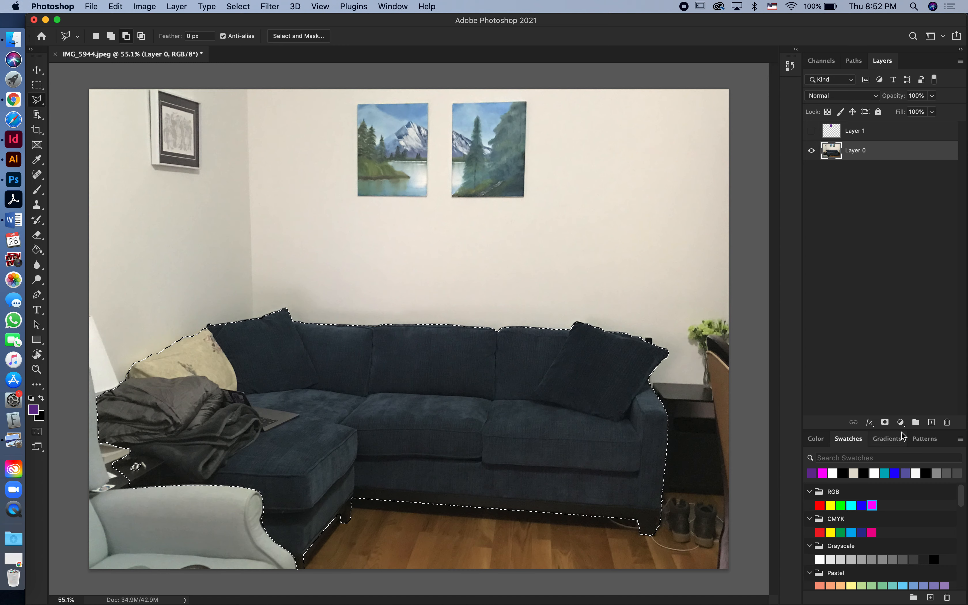
pyautogui.click(932, 423)
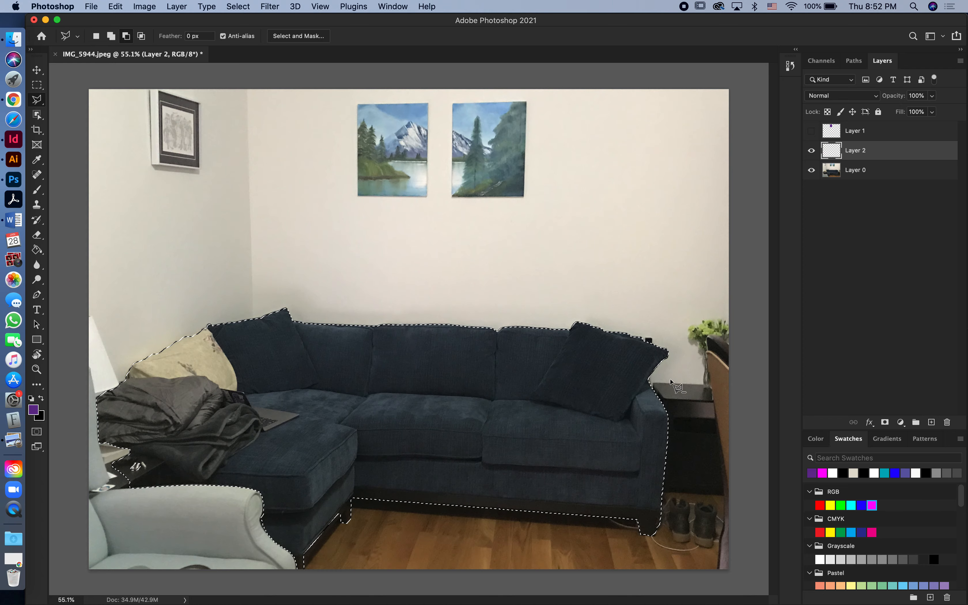
pyautogui.click(812, 170)
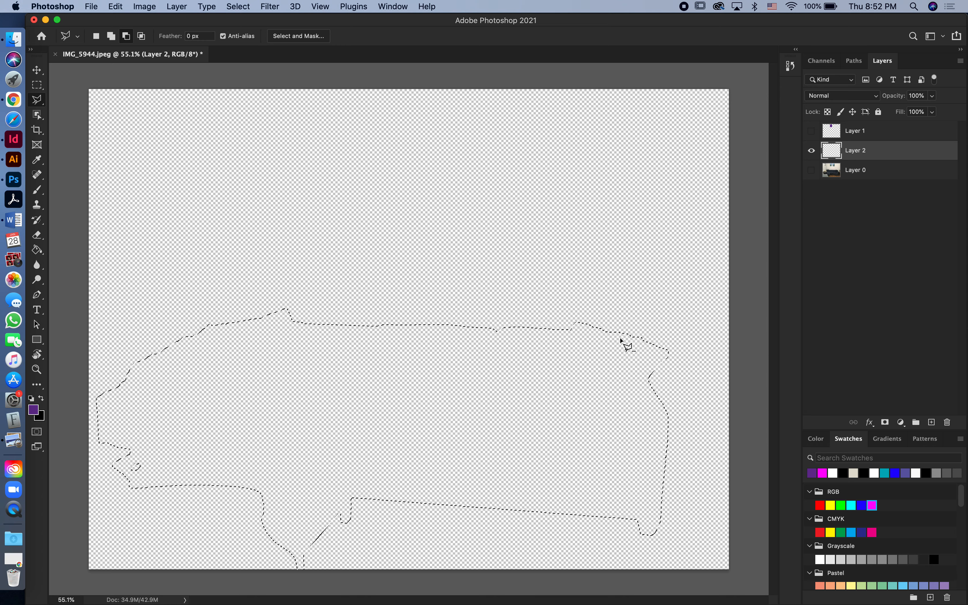
# - Fill the sofa selection on Layer 2 with the purple foreground colour using the Paint Bucket tool
pyautogui.press('g')
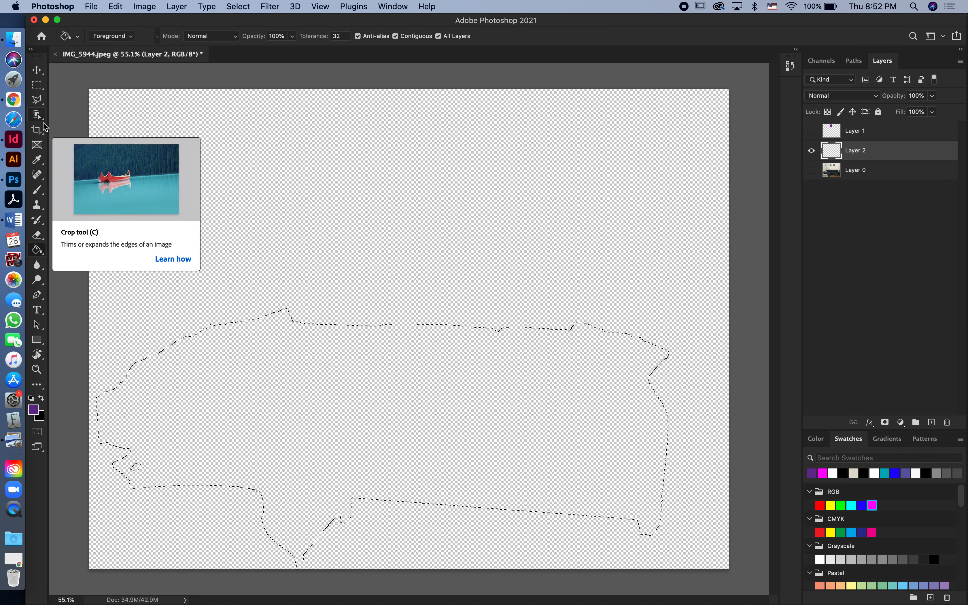
pyautogui.rightClick(35, 250)
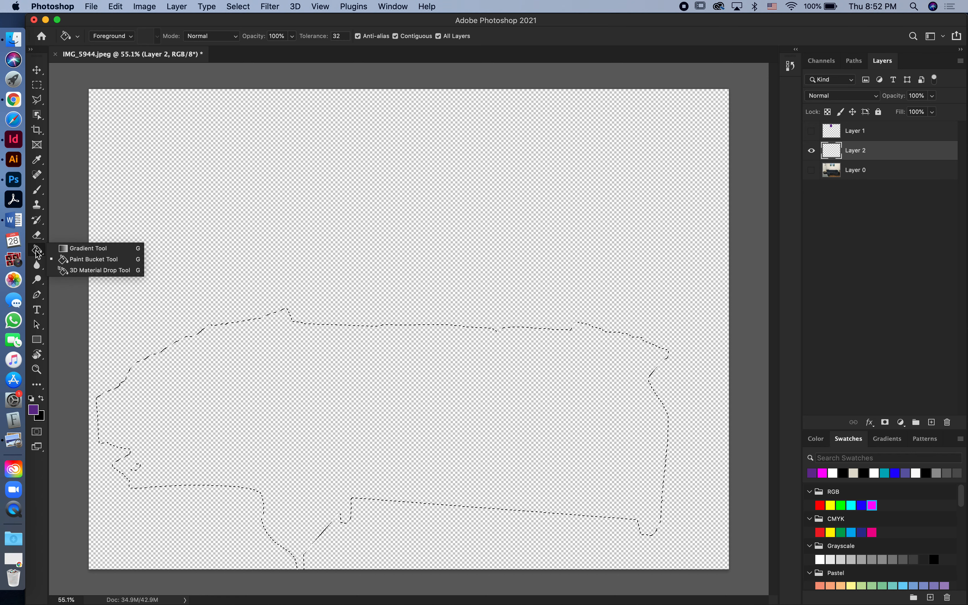
pyautogui.click(63, 260)
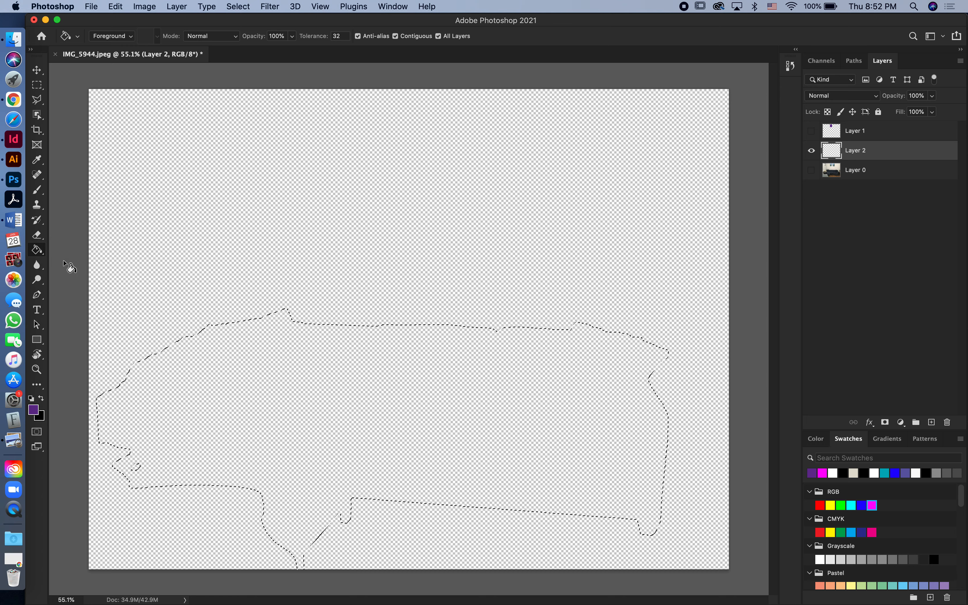
pyautogui.click(411, 407)
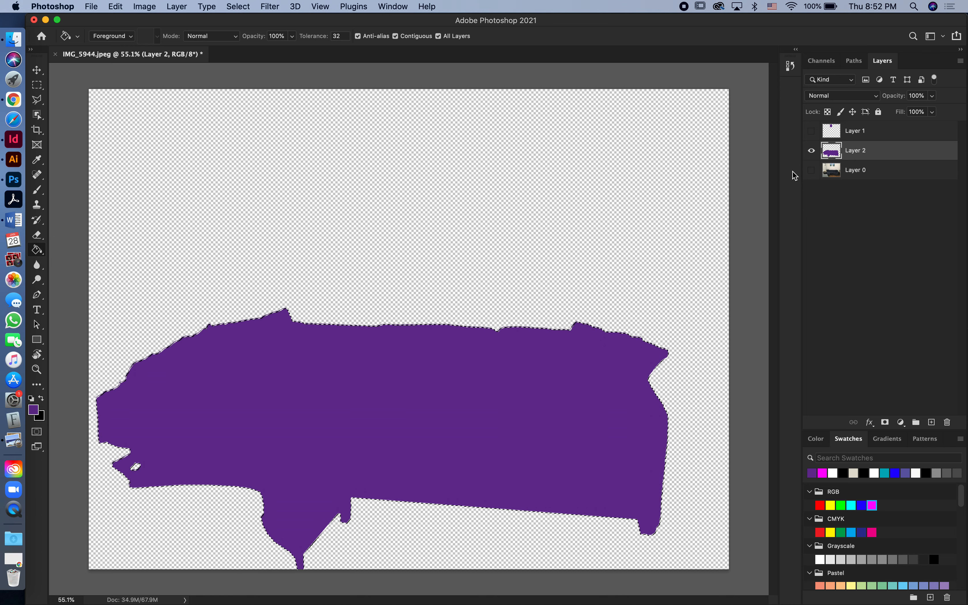
# - Show the photo layer instead of Layer 2, and load the sofa fill's outline as a temporary selection
pyautogui.click(811, 170)
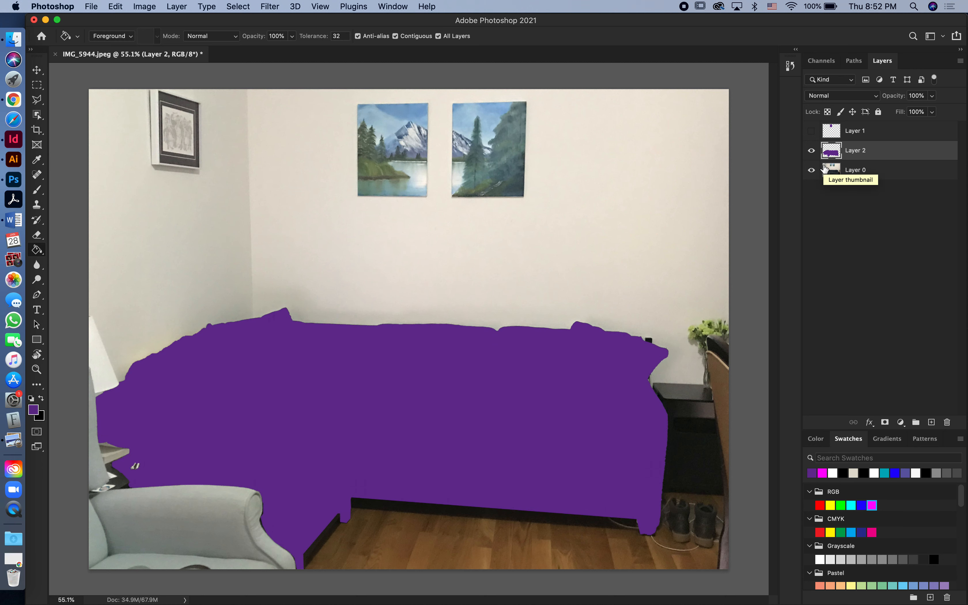
pyautogui.click(812, 151)
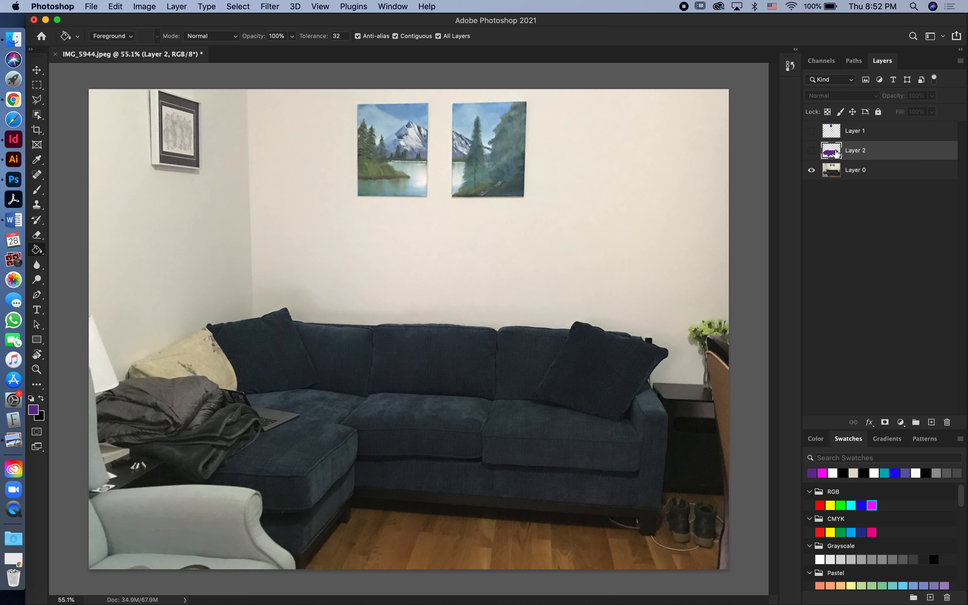
pyautogui.moveTo(835, 152); pyautogui.dragTo(832, 154)
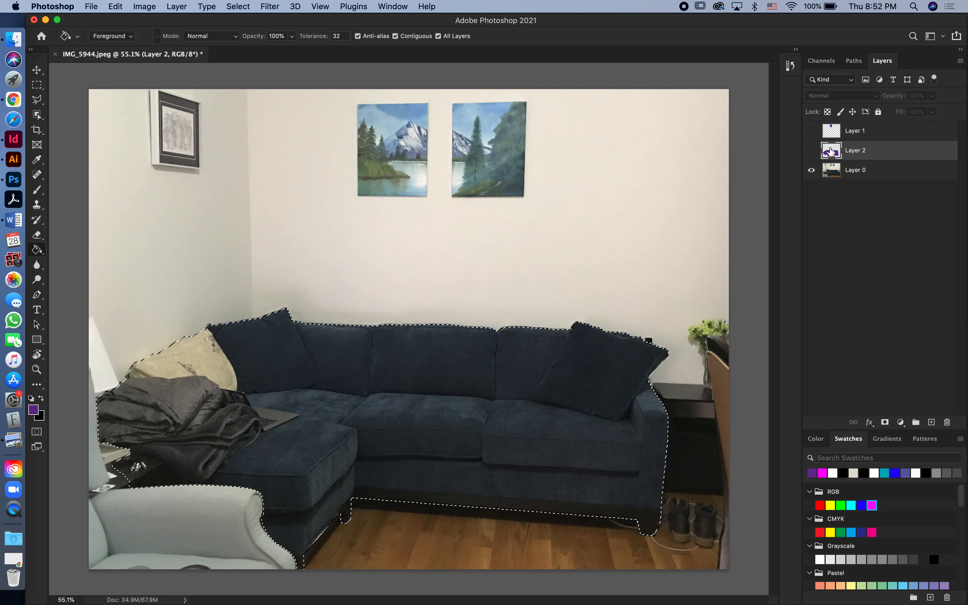
pyautogui.moveTo(832, 152); pyautogui.dragTo(834, 155)
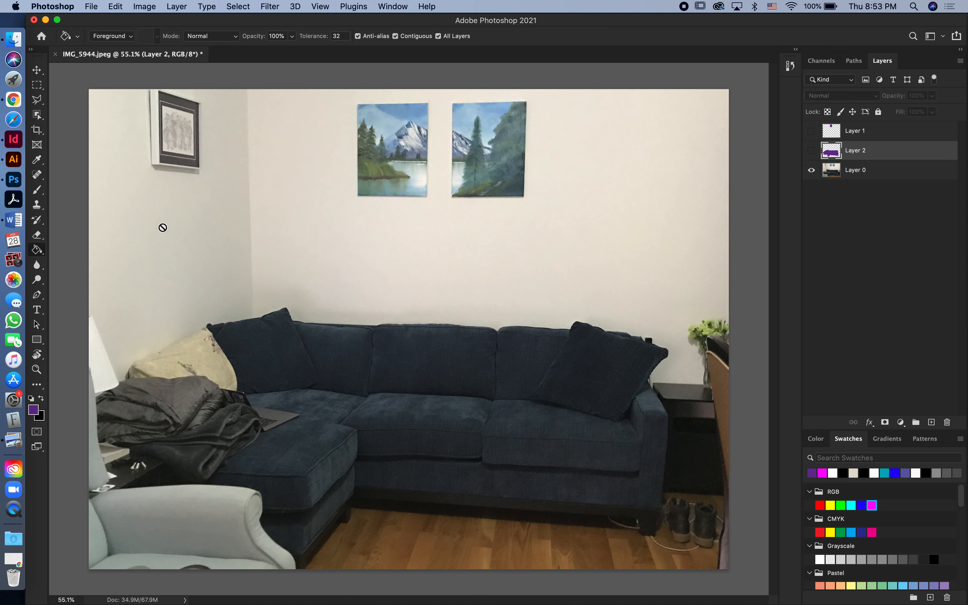
# - Select the walls around the pictures and above the sofa with the Quick Selection tool
pyautogui.click(40, 113)
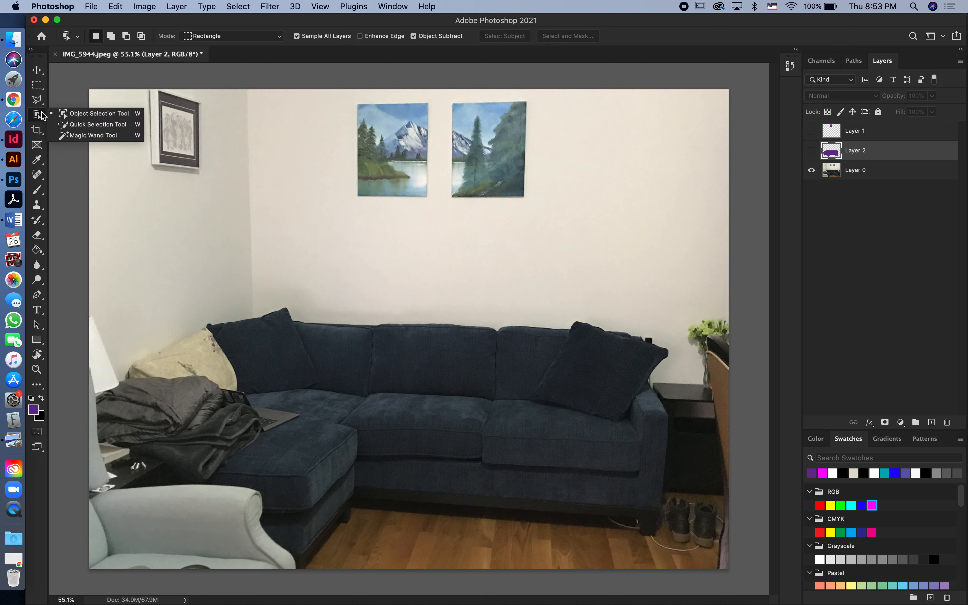
pyautogui.click(74, 125)
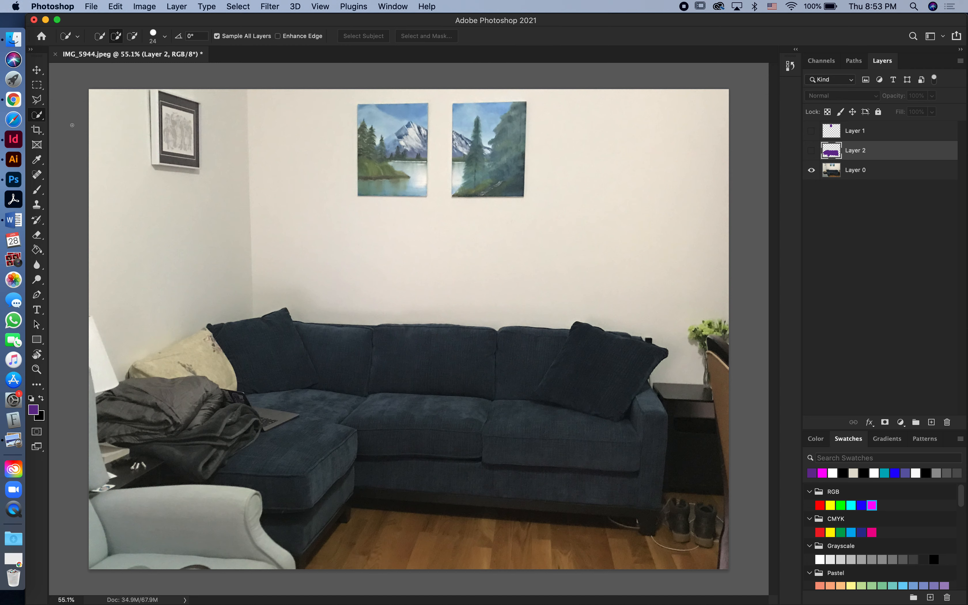
pyautogui.rightClick(38, 117)
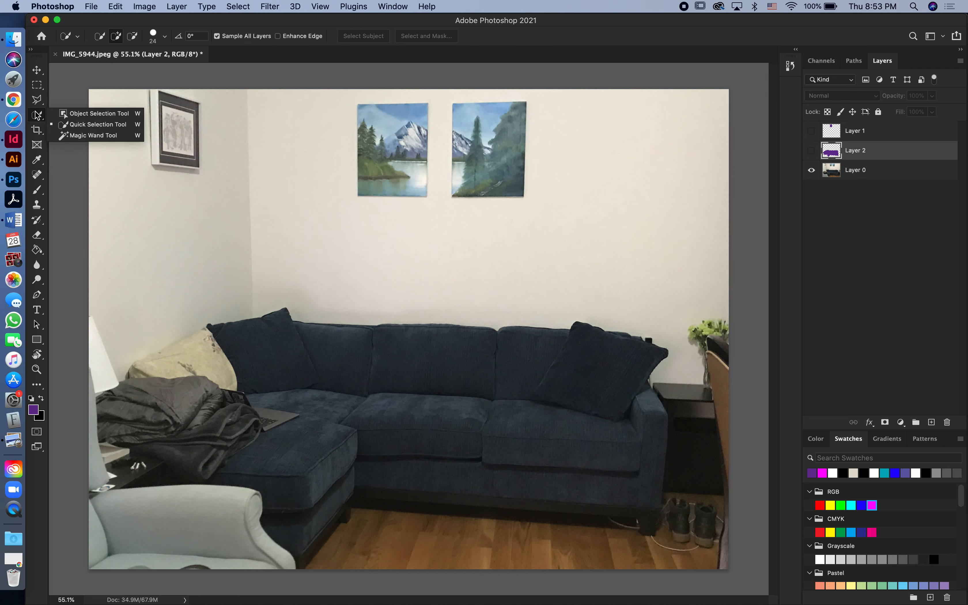
pyautogui.click(81, 127)
pyautogui.moveTo(121, 181)
pyautogui.mouseDown()
pyautogui.moveTo(154, 252)
pyautogui.moveTo(225, 288)
pyautogui.moveTo(427, 259)
pyautogui.moveTo(481, 267)
pyautogui.mouseUp()
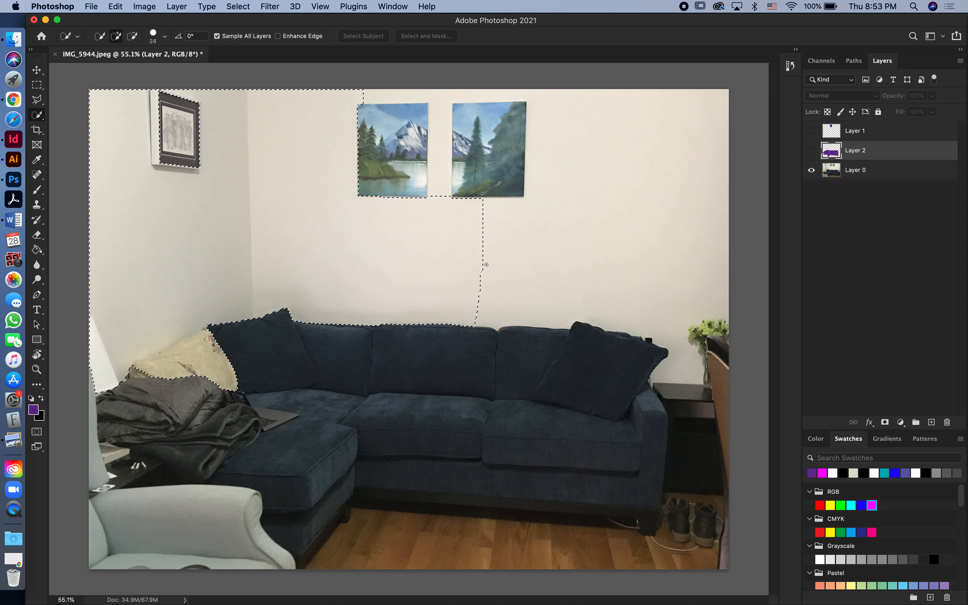
pyautogui.moveTo(488, 242)
pyautogui.mouseDown()
pyautogui.moveTo(677, 192)
pyautogui.moveTo(707, 242)
pyautogui.moveTo(638, 341)
pyautogui.mouseUp()
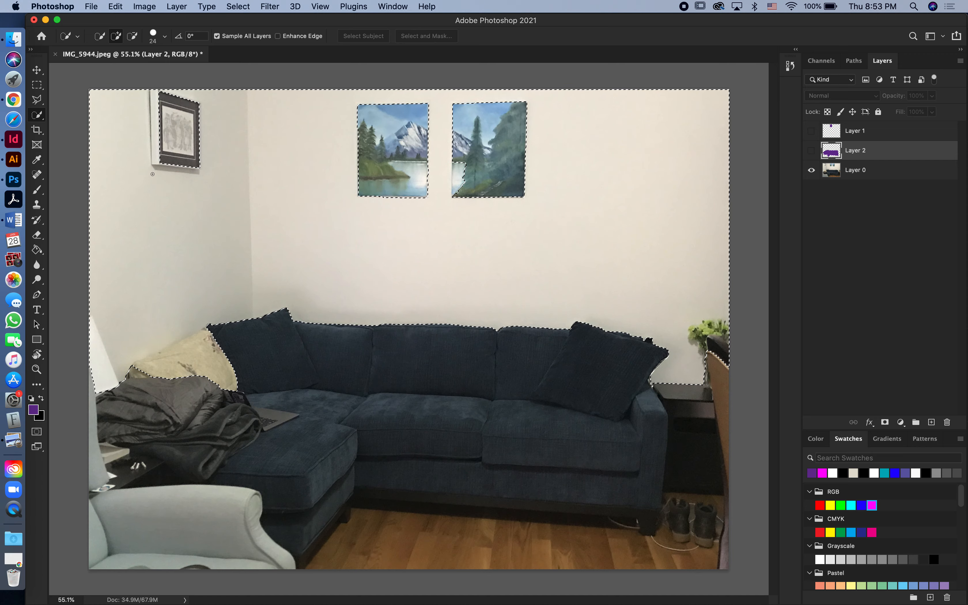
# - Try to subtract a rough polygon around the framed black-and-white picture from the wall selection, and undo it
pyautogui.scroll(5, 162, 172)
pyautogui.scroll(3, 162, 172)
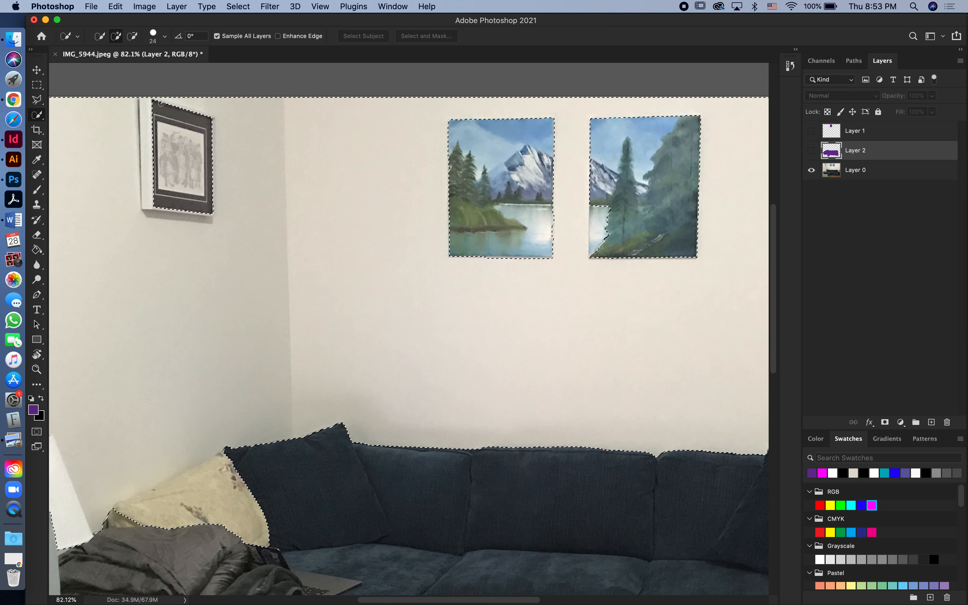
pyautogui.press('l')
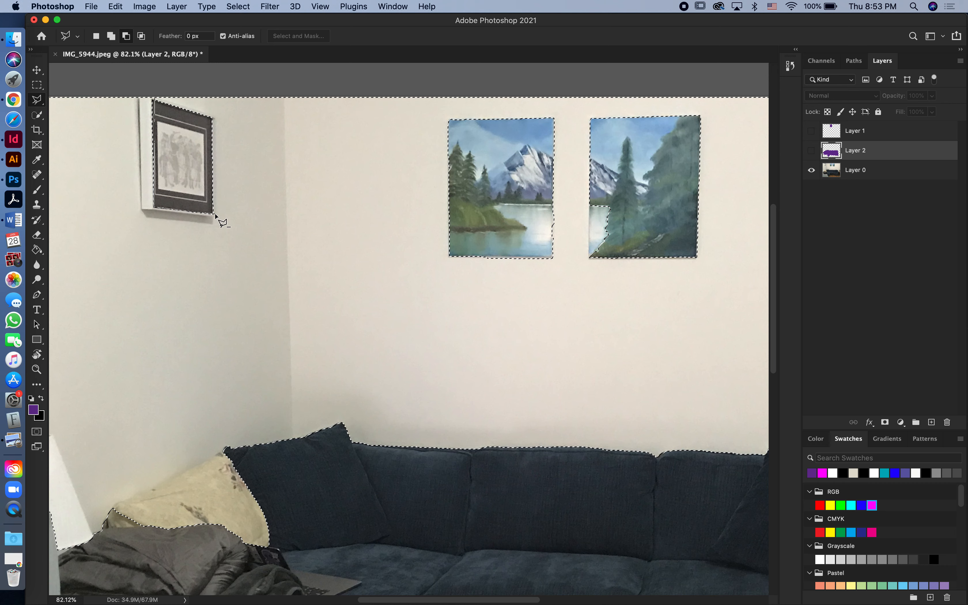
pyautogui.click(221, 239)
pyautogui.click(102, 248)
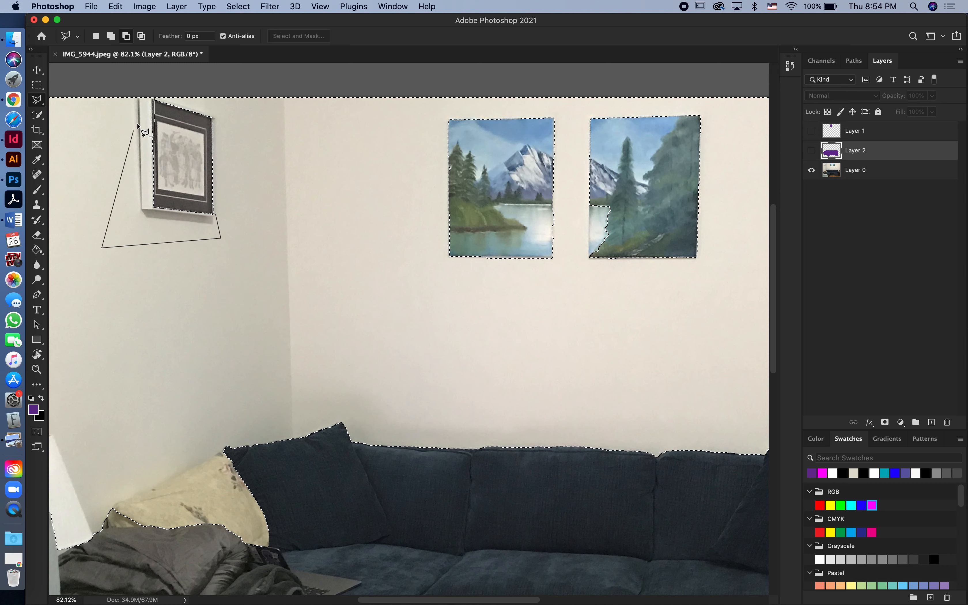
pyautogui.click(154, 98)
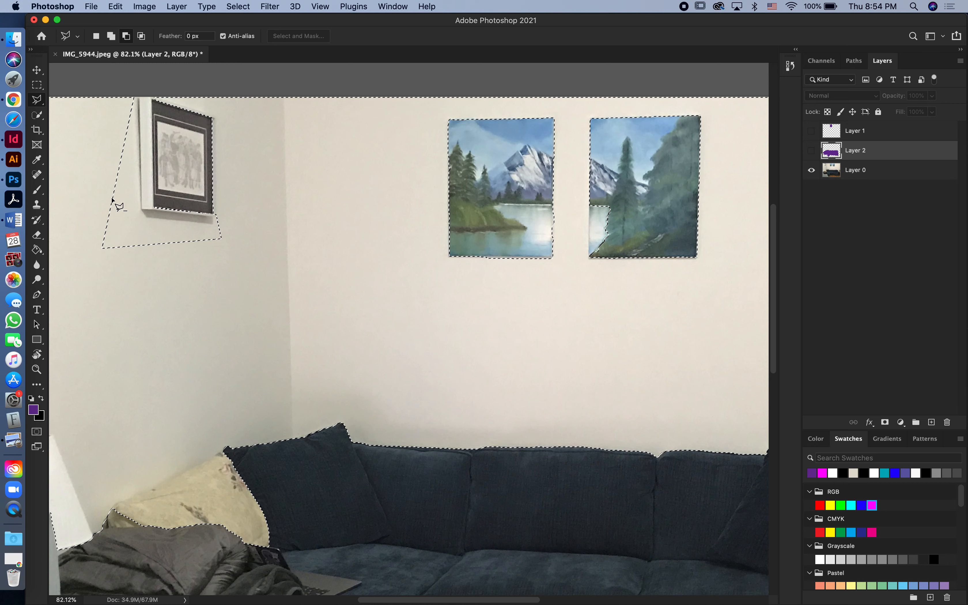
pyautogui.press('super+z')
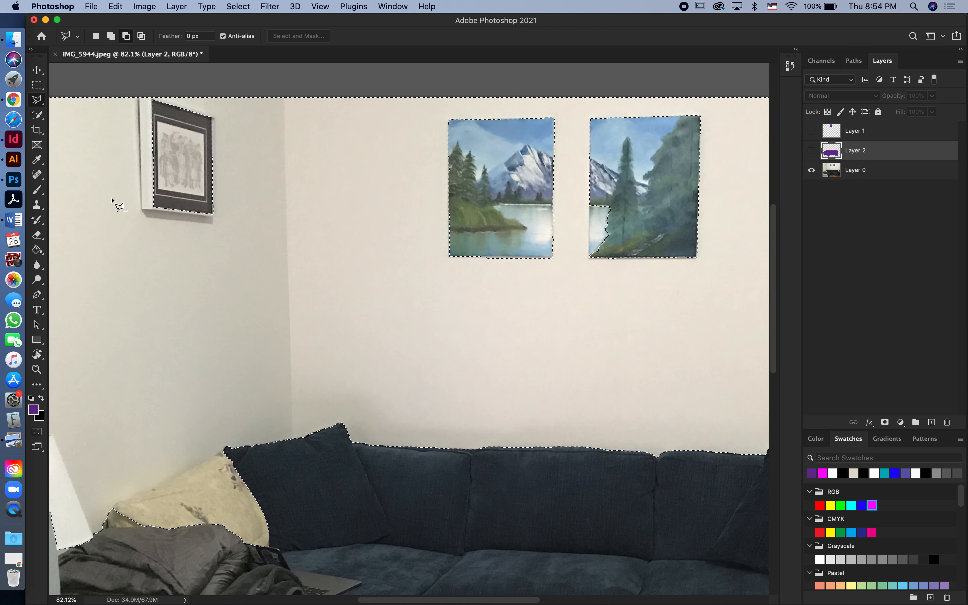
# - Try to outline the white side of the framed black-and-white picture with the Polygonal Lasso
pyautogui.click(138, 97)
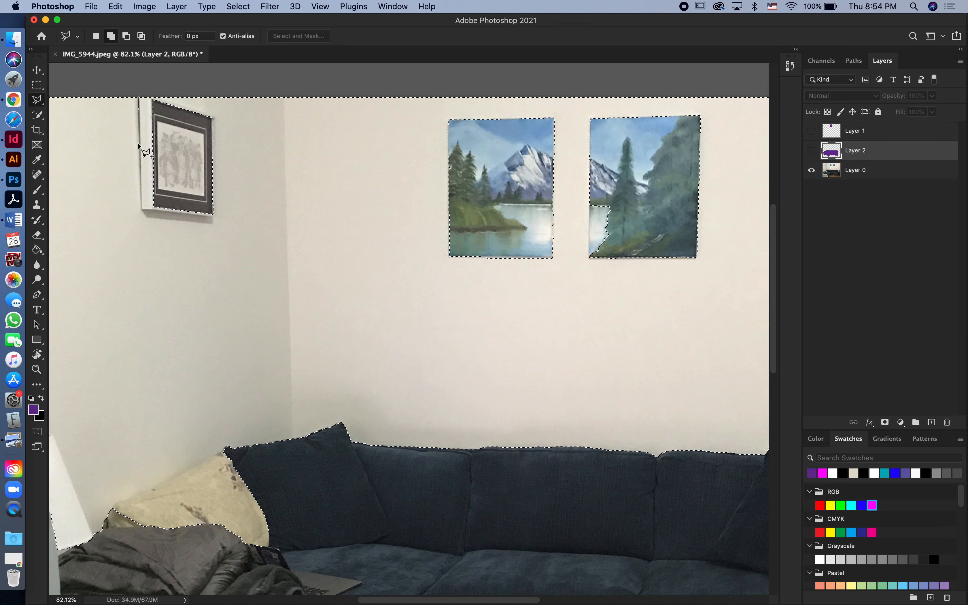
pyautogui.click(142, 209)
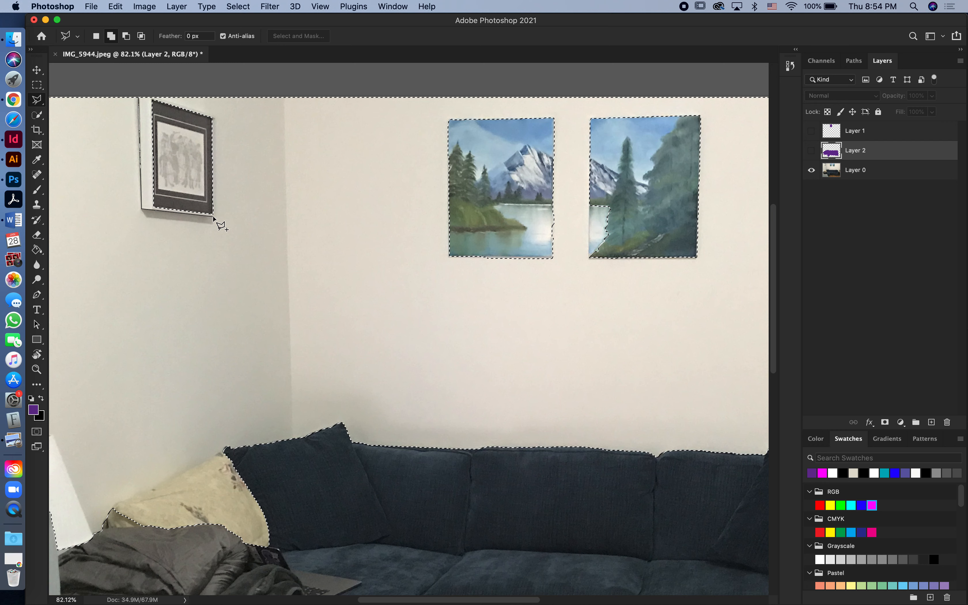
pyautogui.click(155, 209)
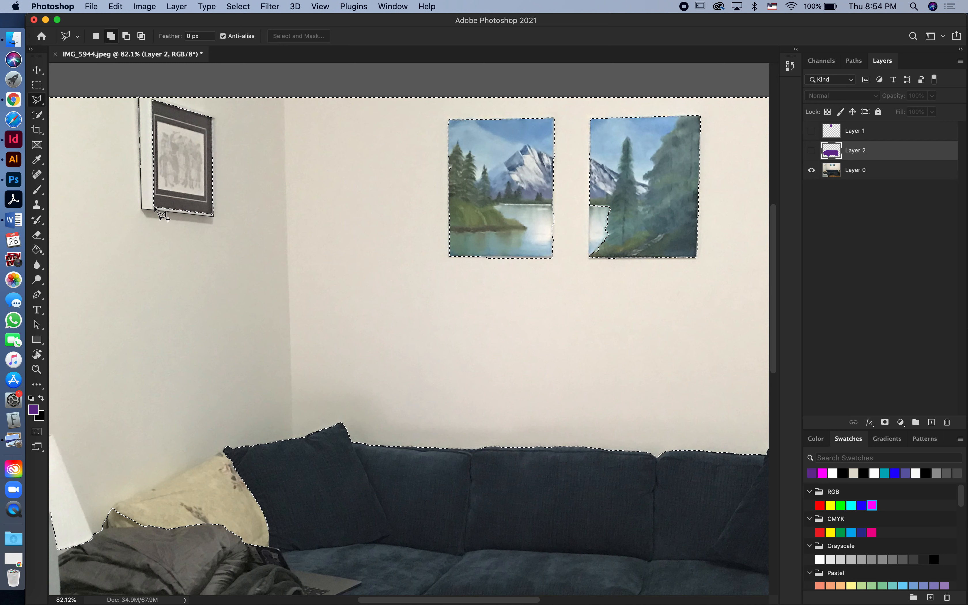
pyautogui.click(152, 99)
pyautogui.click(139, 98)
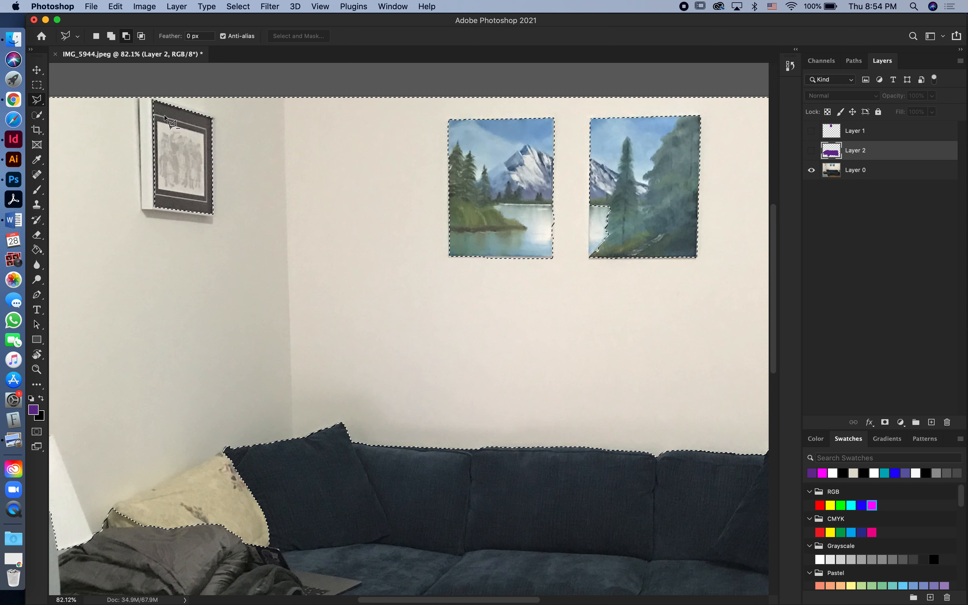
pyautogui.click(153, 101)
pyautogui.click(155, 209)
pyautogui.click(143, 209)
pyautogui.click(139, 98)
pyautogui.click(153, 101)
pyautogui.press('alt')
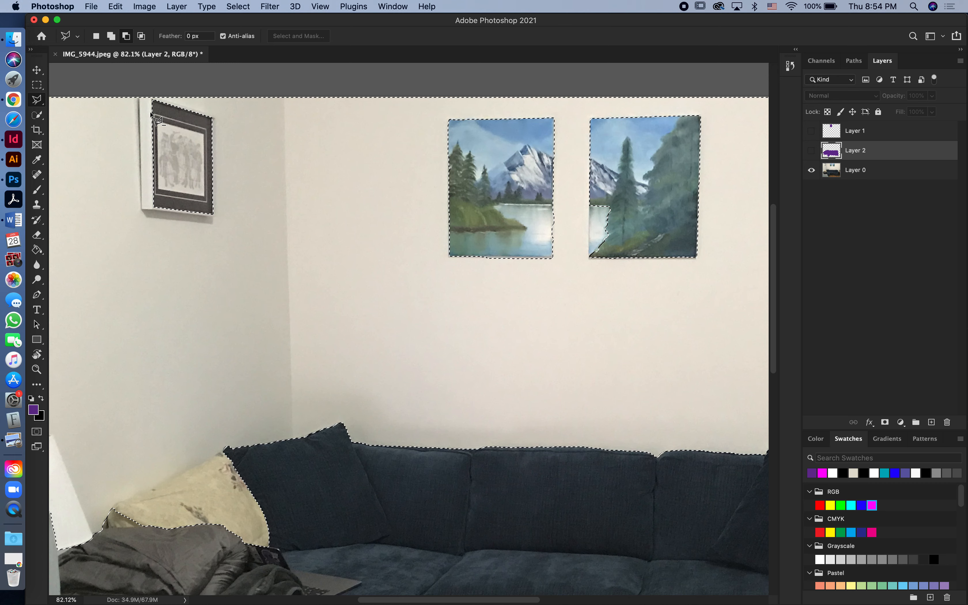
# - Subtract the white side and lower edge of the framed black-and-white picture from the wall selection
pyautogui.click(139, 98)
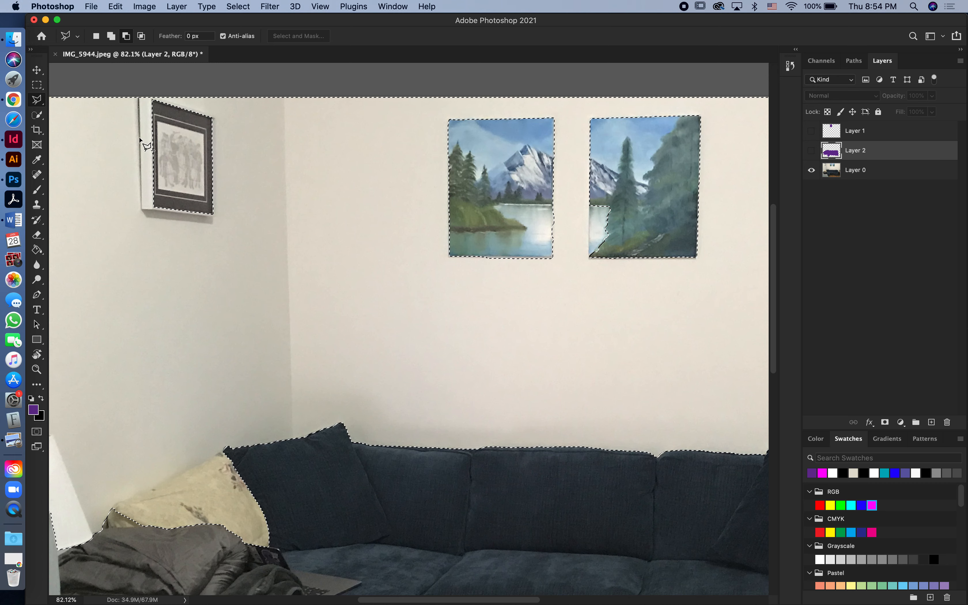
pyautogui.click(142, 209)
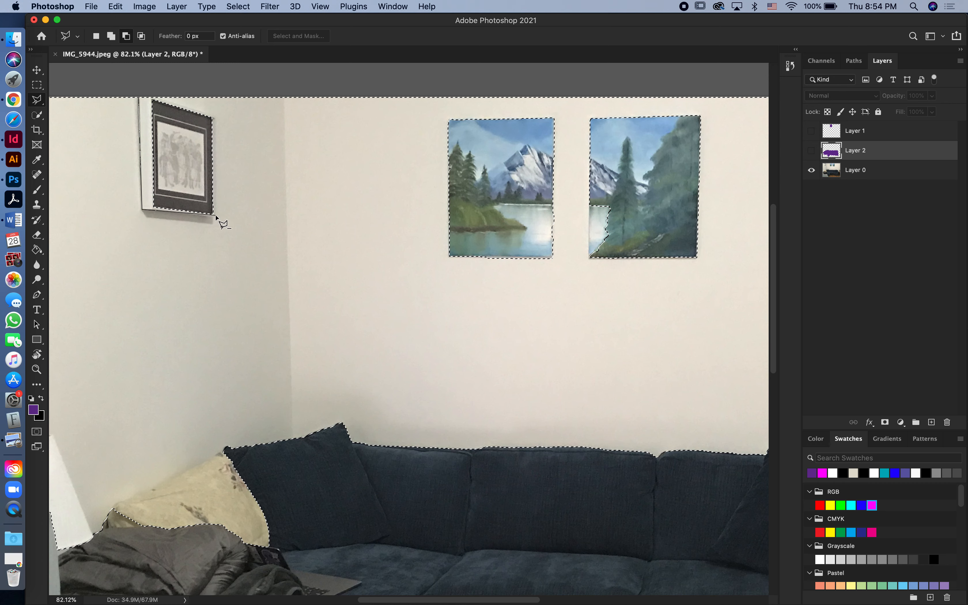
pyautogui.click(154, 208)
pyautogui.click(153, 100)
pyautogui.click(138, 98)
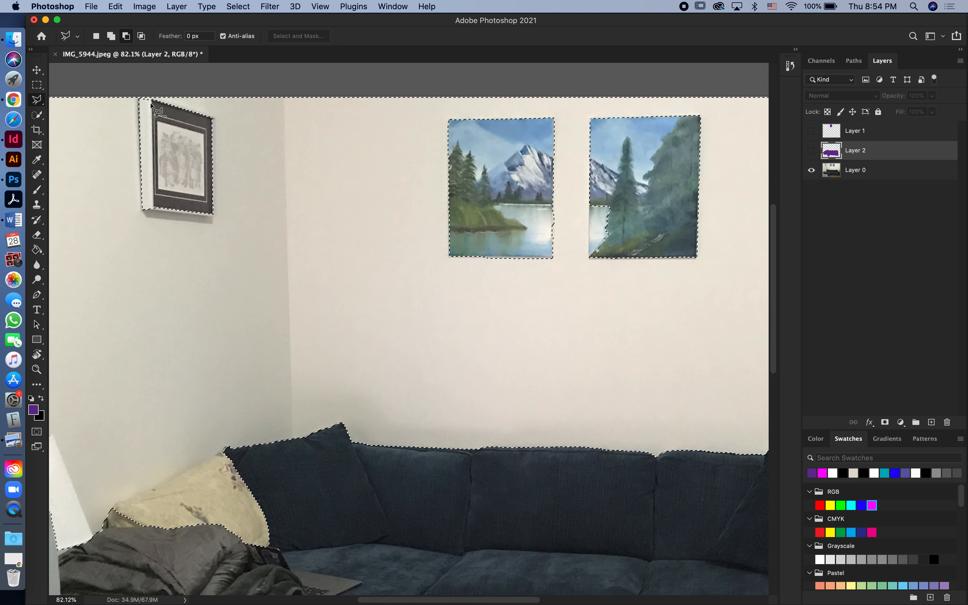
pyautogui.click(143, 209)
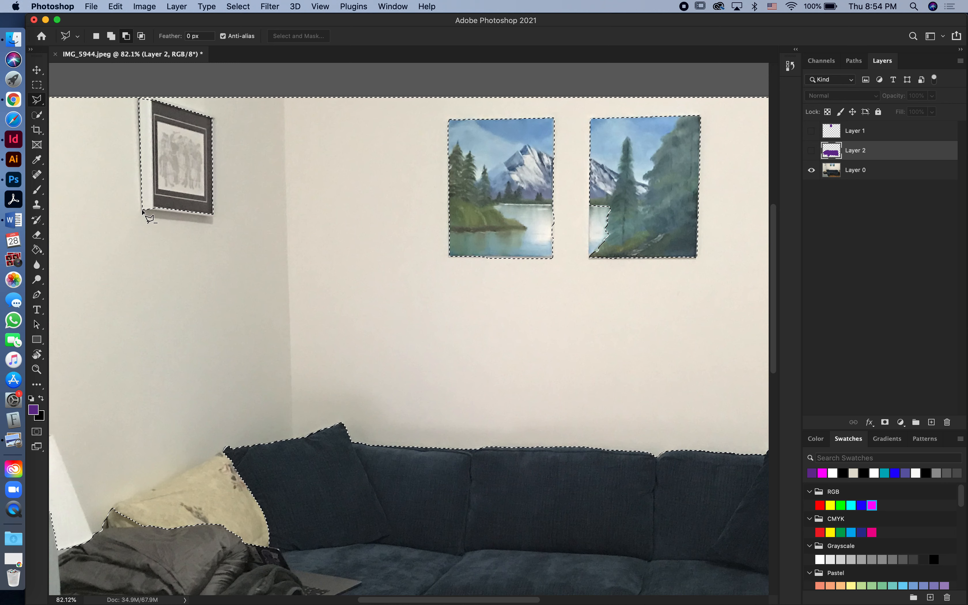
pyautogui.click(213, 217)
pyautogui.click(164, 204)
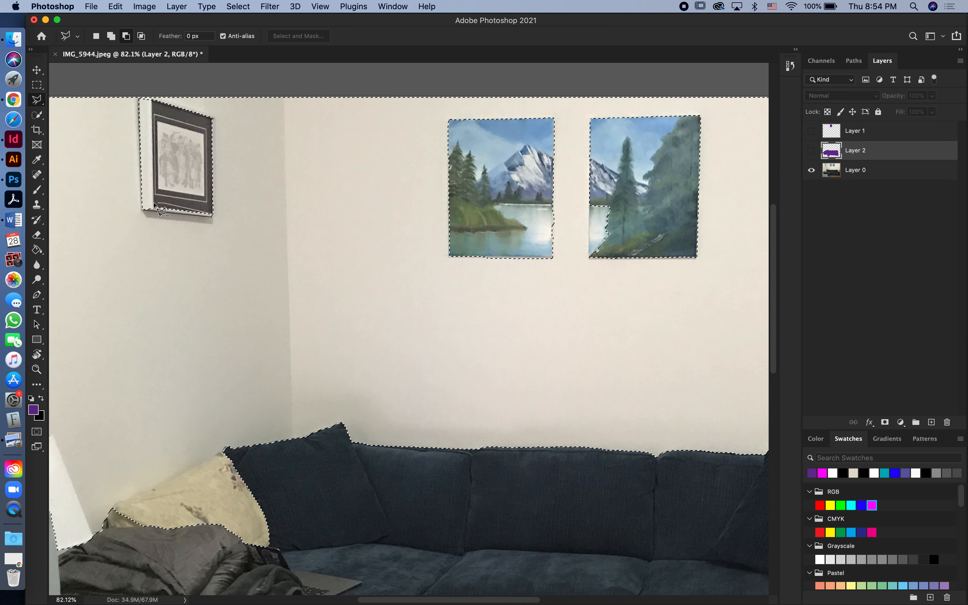
pyautogui.click(147, 207)
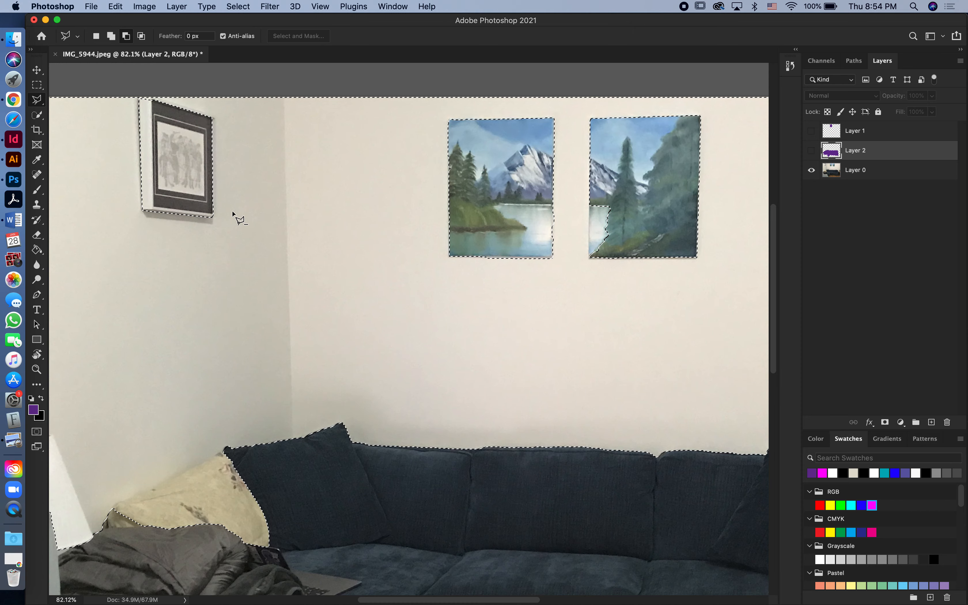
# - Subtract the white lampshade at the photo's edge from the wall selection with the Polygonal Lasso
pyautogui.scroll(-5, 237, 216)
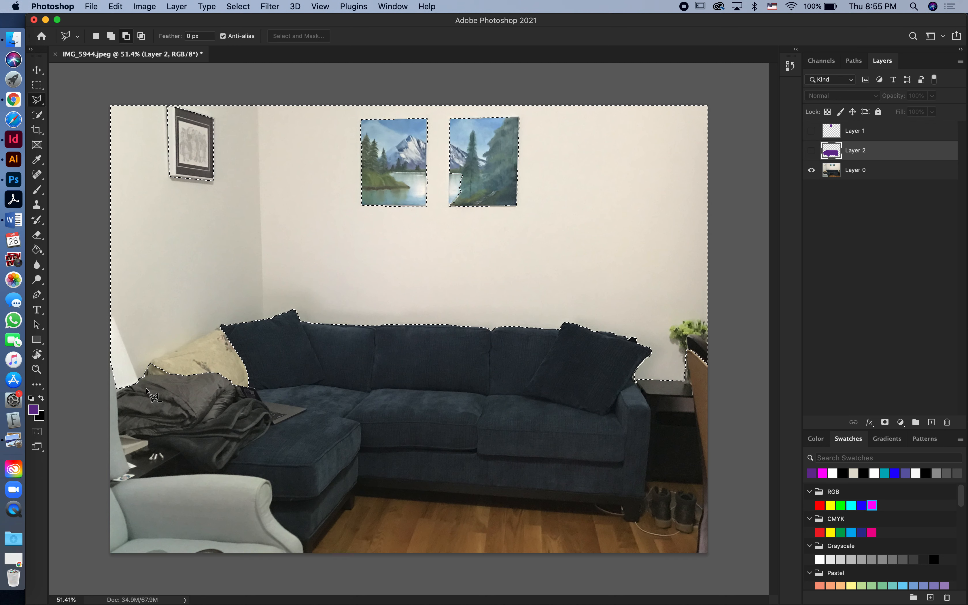
pyautogui.click(139, 381)
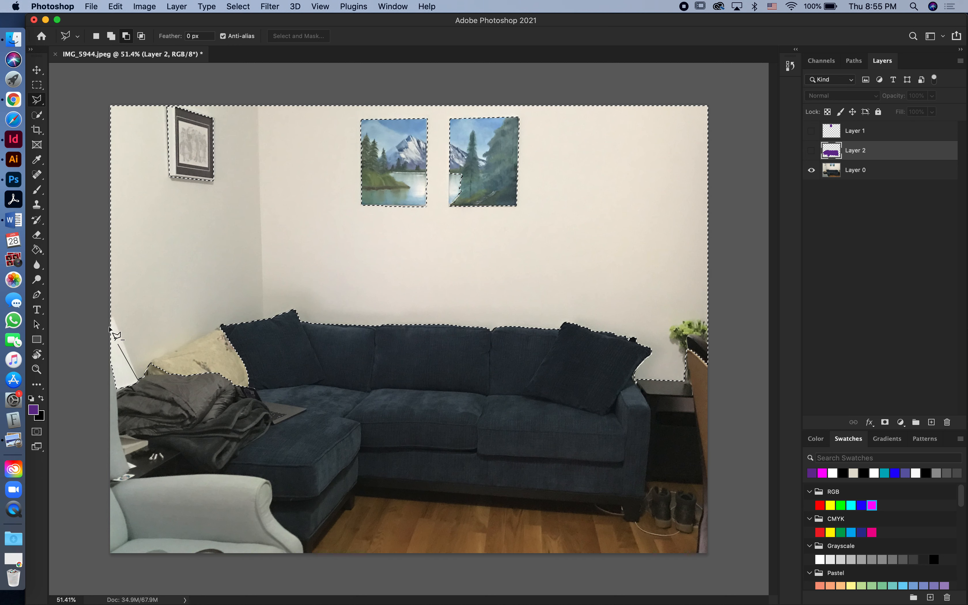
pyautogui.click(110, 310)
pyautogui.click(91, 320)
pyautogui.click(86, 387)
pyautogui.click(128, 411)
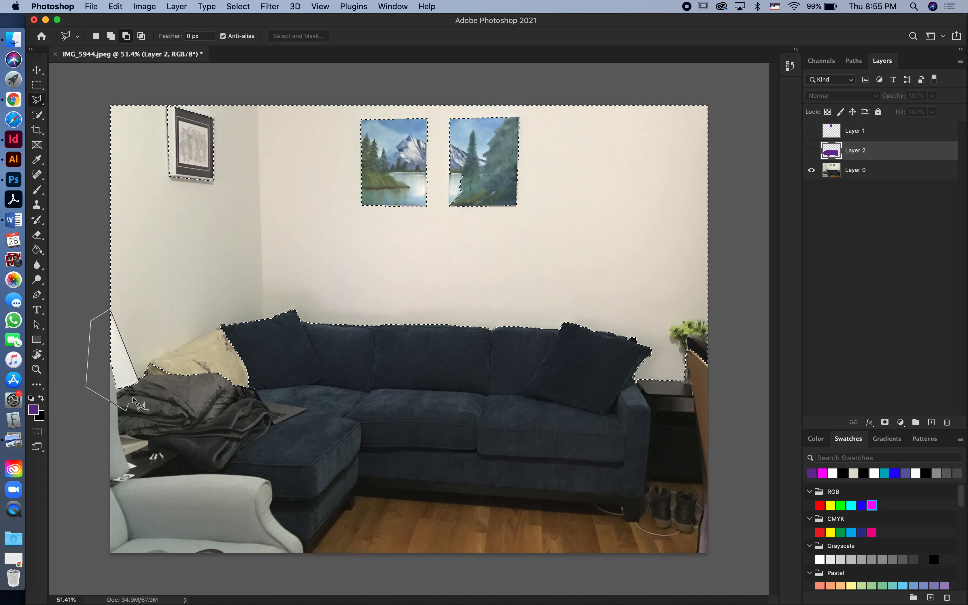
pyautogui.click(140, 384)
# - Replace the wall selection with one made by the Magic Wand tool, and deselect it
pyautogui.click(38, 116)
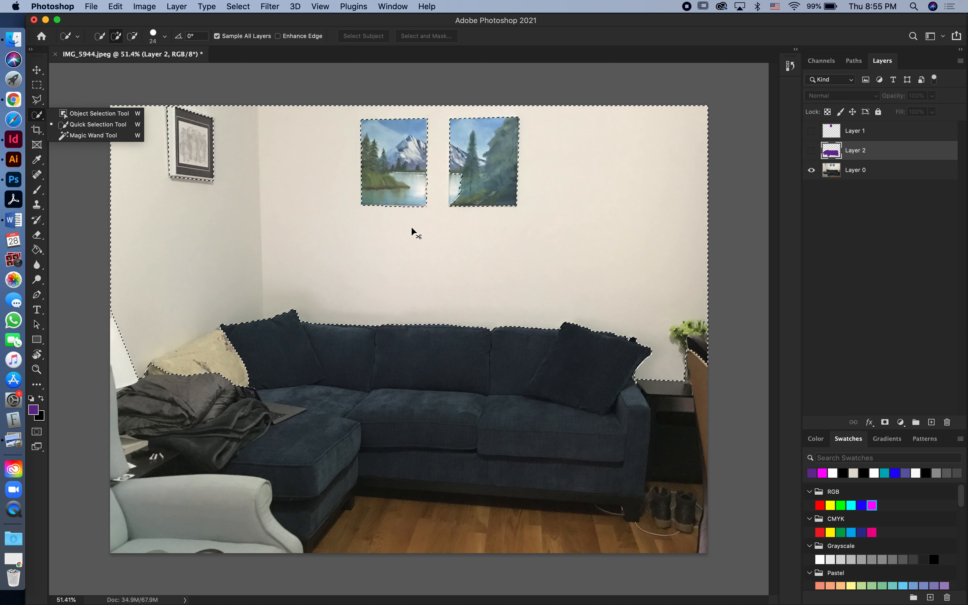
pyautogui.click(392, 86)
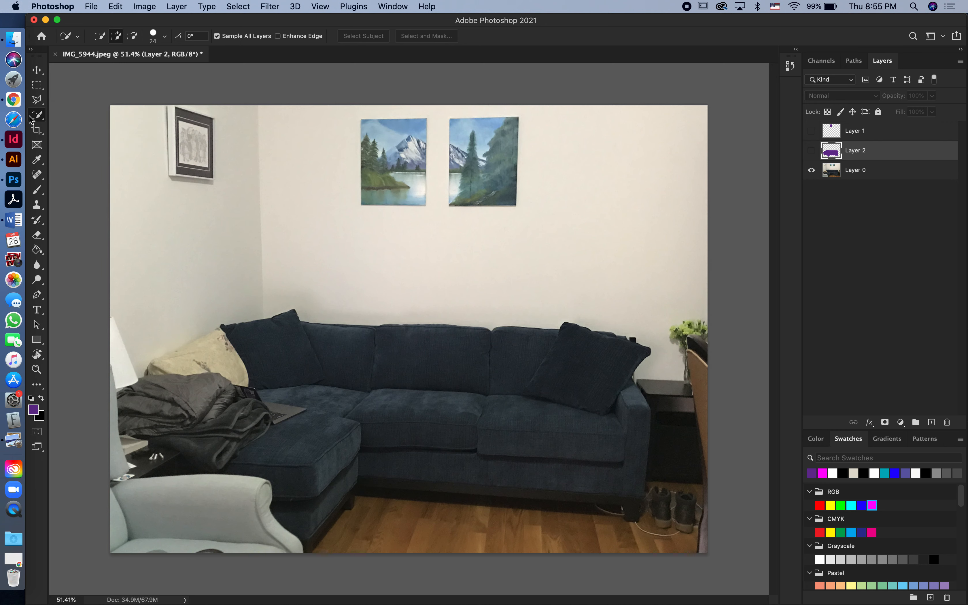
pyautogui.moveTo(30, 120); pyautogui.dragTo(69, 135)
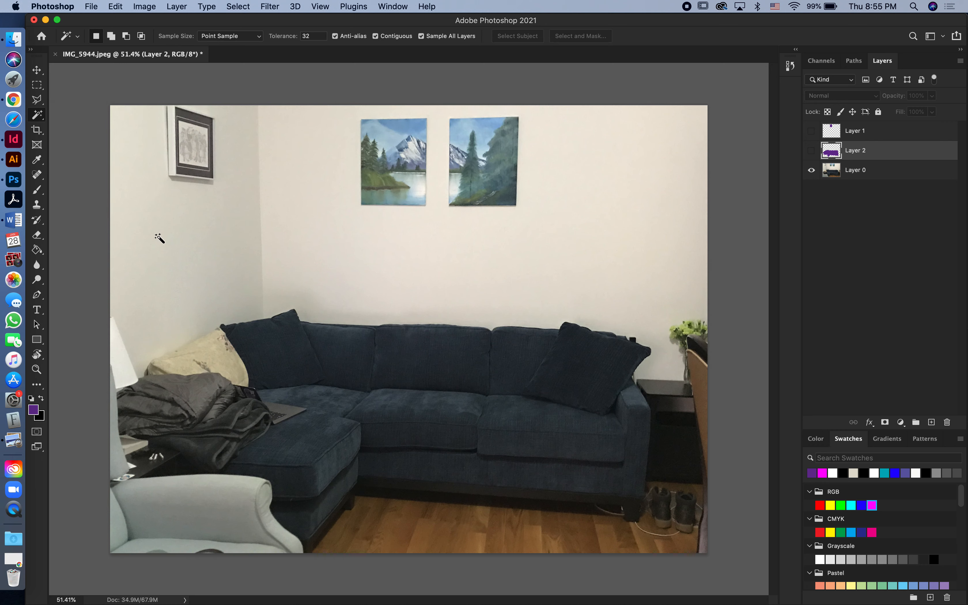
pyautogui.click(212, 249)
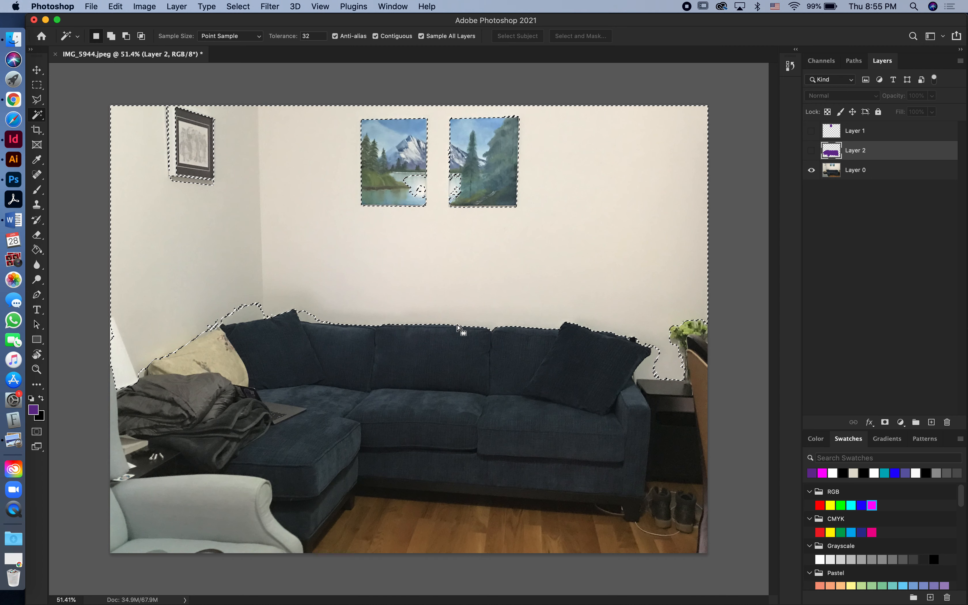
pyautogui.press('super+d')
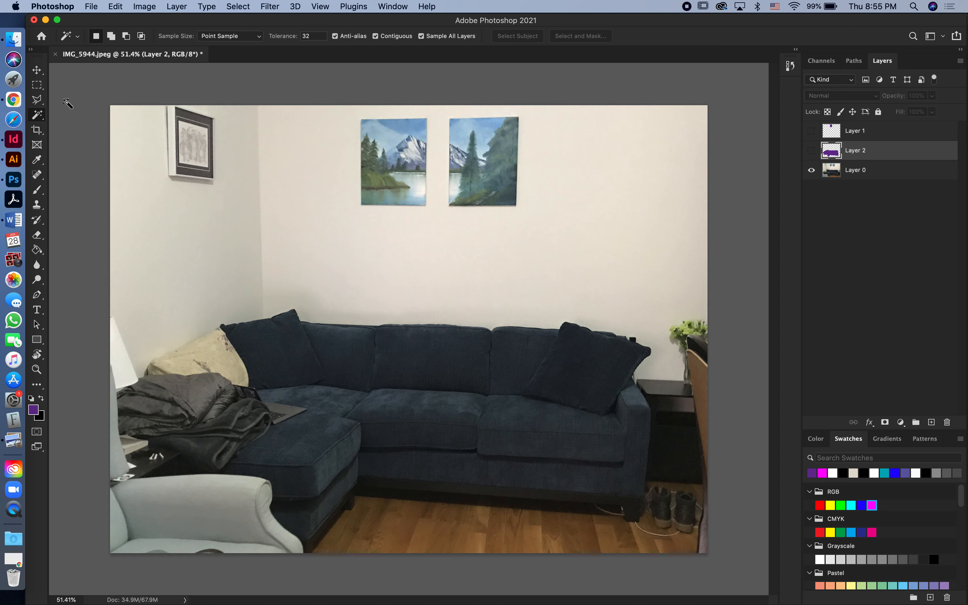
# - Try selecting the dark cushion beside the sofa's armrest with the Object Selection tool in Rectangle mode, and deselect it
pyautogui.rightClick(39, 113)
pyautogui.click(80, 116)
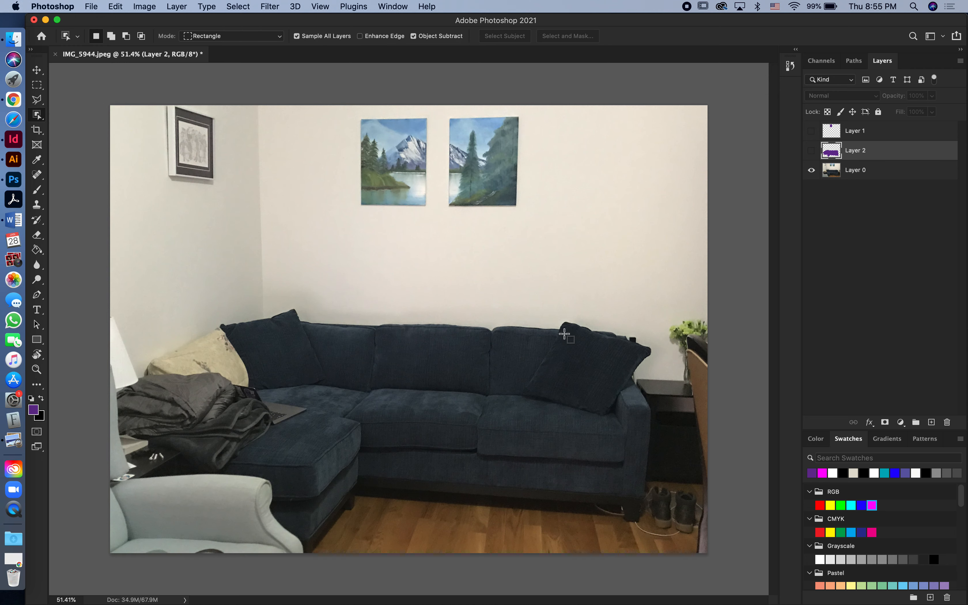
pyautogui.moveTo(559, 320); pyautogui.dragTo(634, 419)
pyautogui.click(597, 376)
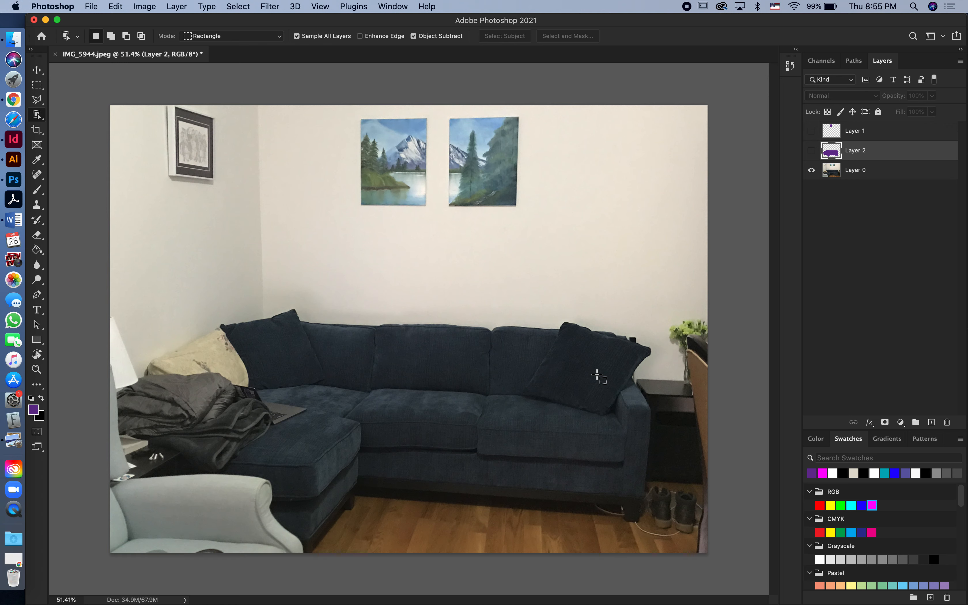